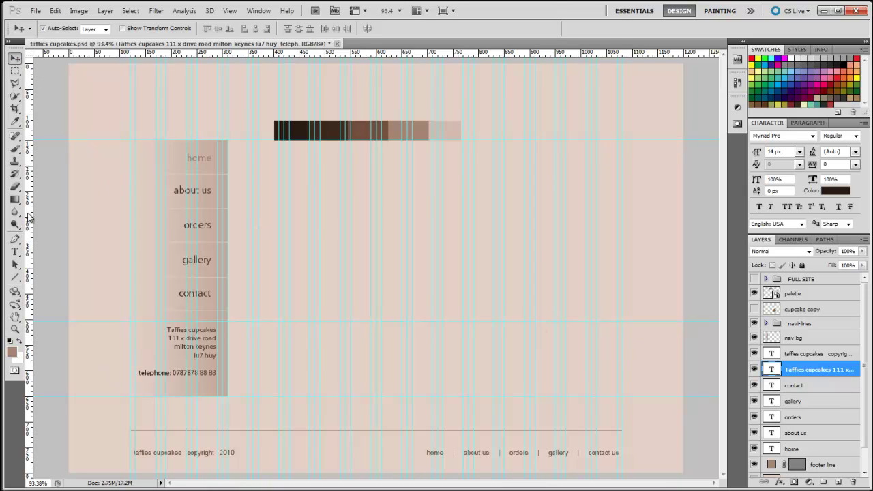
left_click(15, 252)
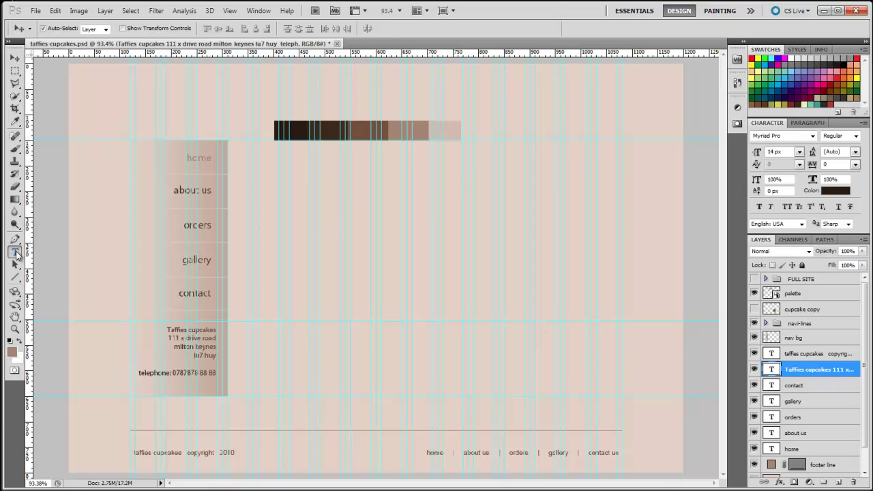
left_click(199, 158)
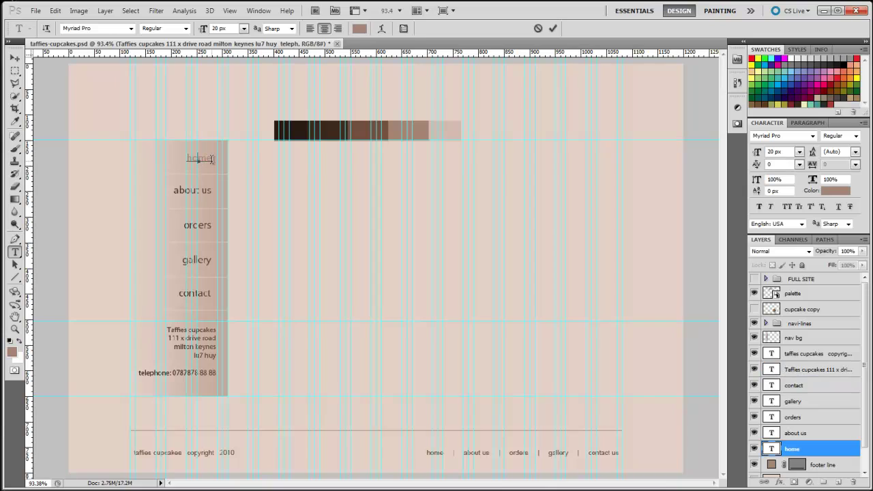
left_click(15, 58)
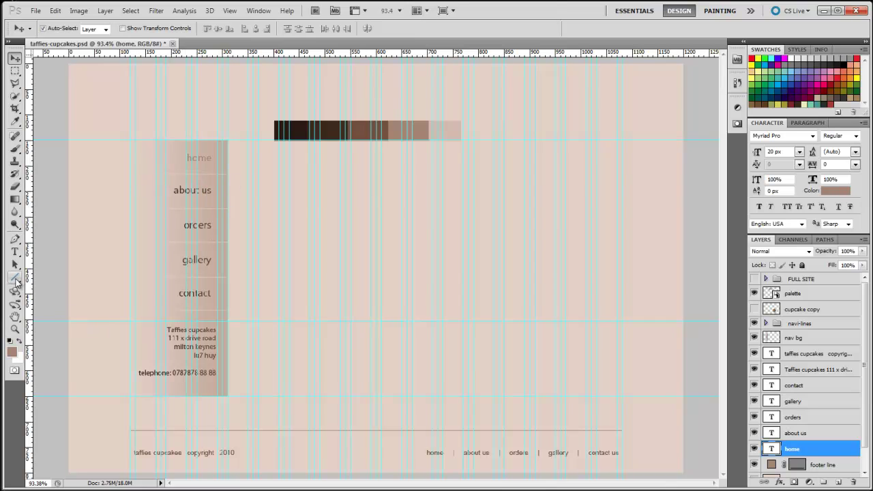
Step: Draw a rectangle about 190 px wide over the home navigation item and fill it with dark brown #3d2316 from the palette strip
left_click(16, 281)
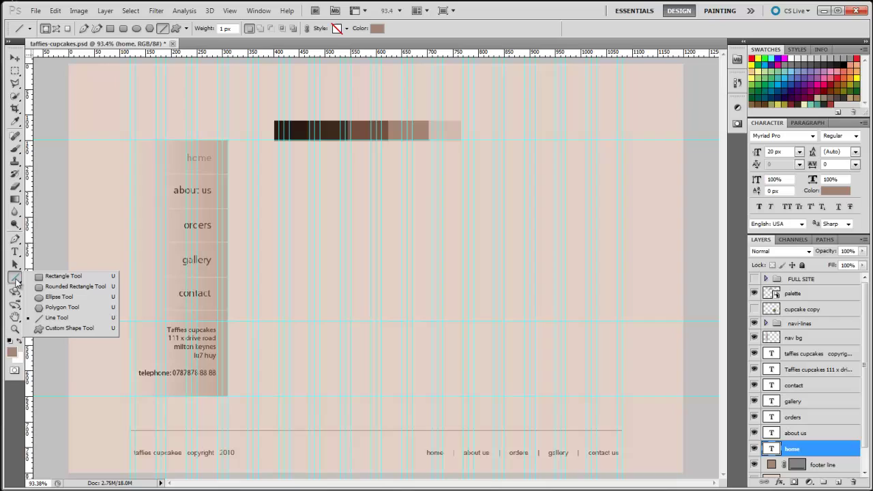
left_click(60, 276)
left_click_drag(129, 139, 228, 174)
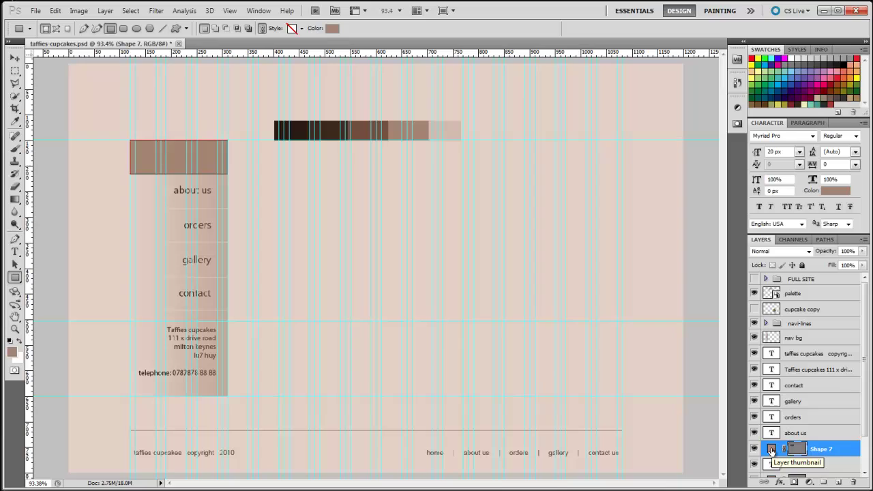
double_click(771, 449)
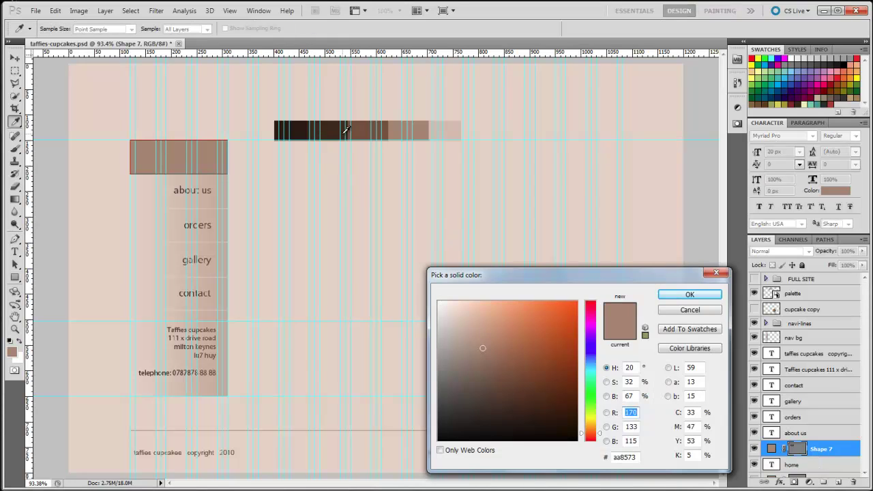
left_click(362, 131)
left_click(330, 131)
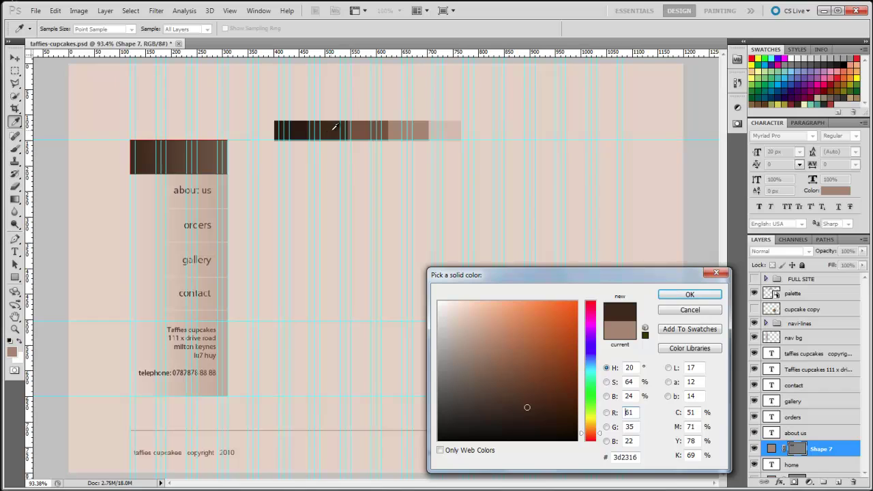
left_click(689, 295)
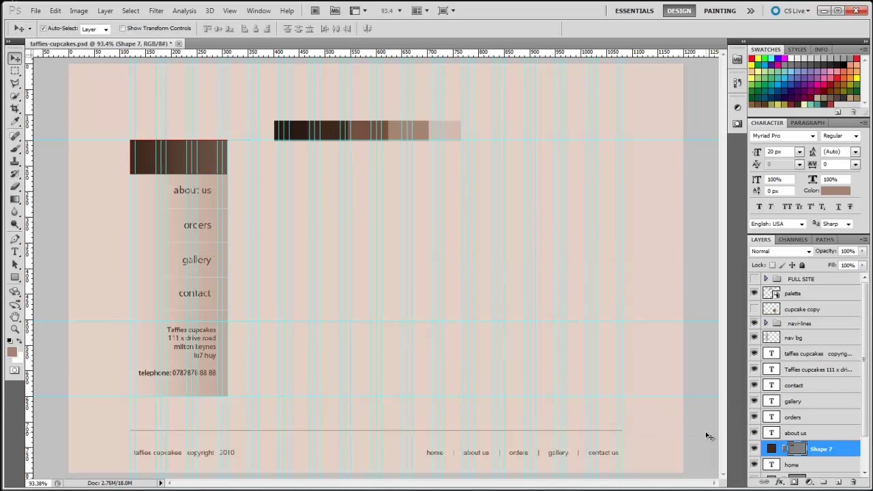
Step: Move the home text layer above the brown rectangle and recolour the text to the page background's pale pink, #e7d2c9
left_click(817, 467)
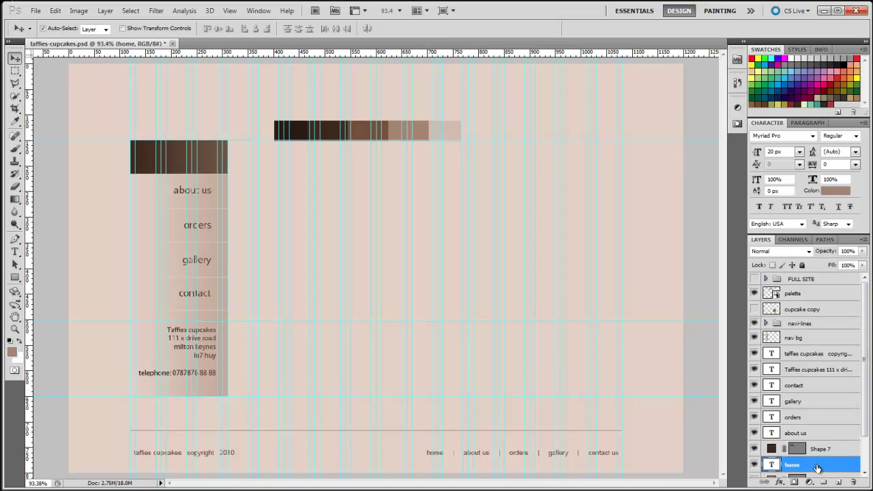
left_click_drag(818, 467, 818, 442)
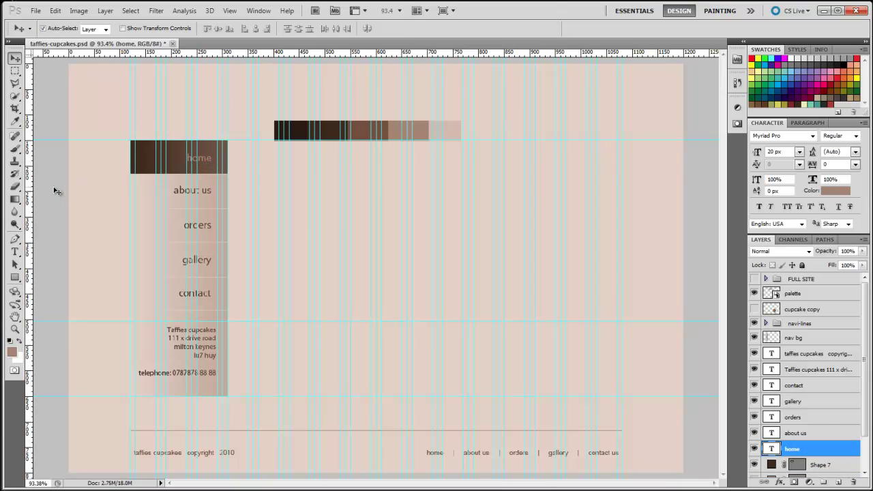
key("t")
double_click(205, 158)
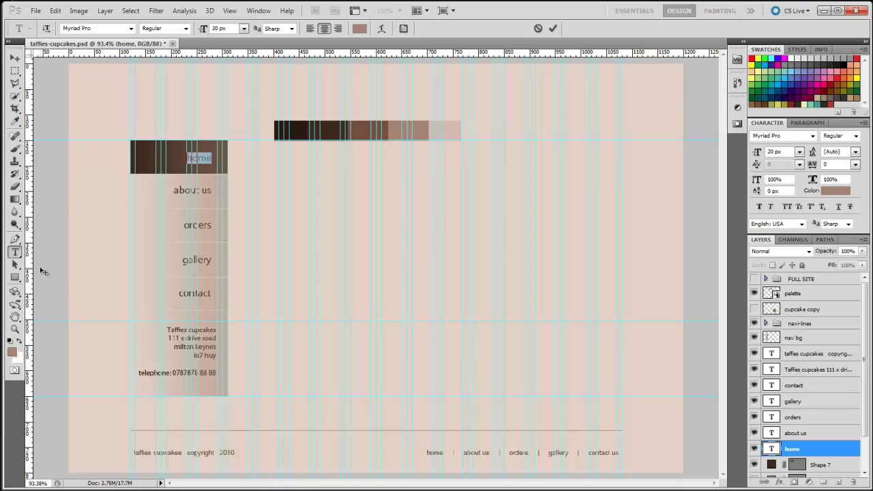
left_click(359, 29)
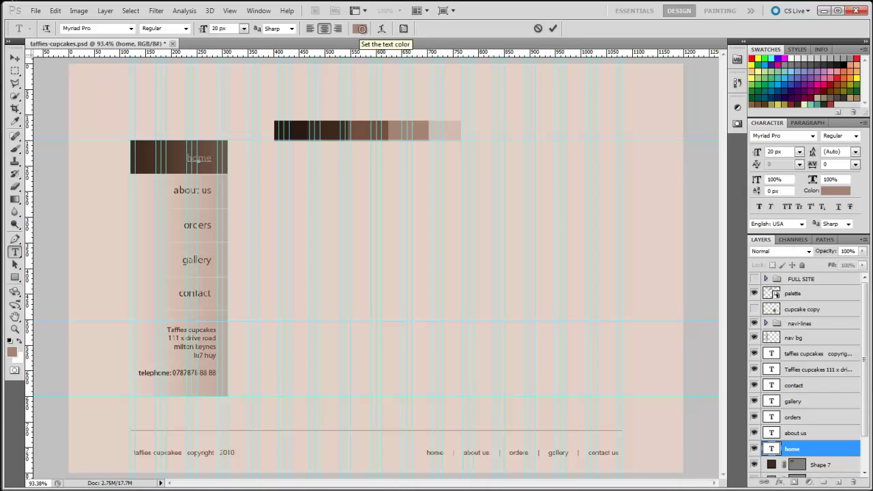
left_click(544, 102)
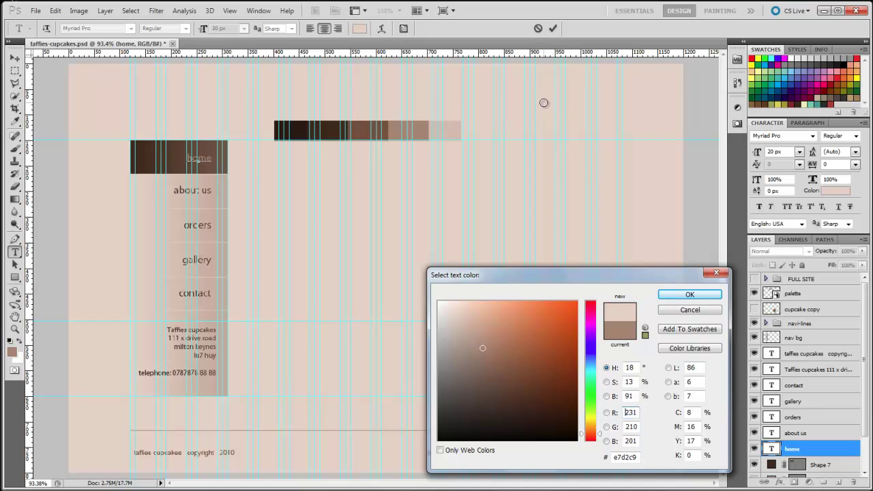
left_click(689, 294)
left_click(14, 58)
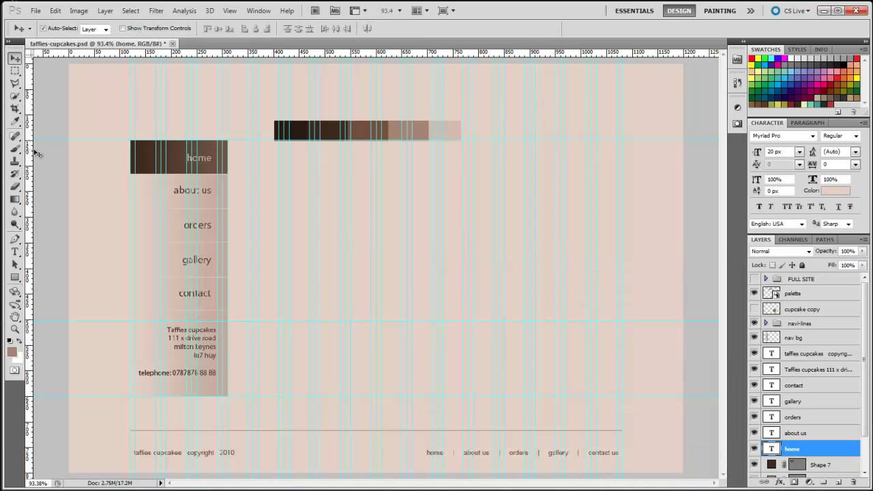
Step: Draw a solid downward-pointing triangle custom shape about 90 px wide from the home rectangle's upper-right corner, layered directly above the rectangle
left_click(19, 281)
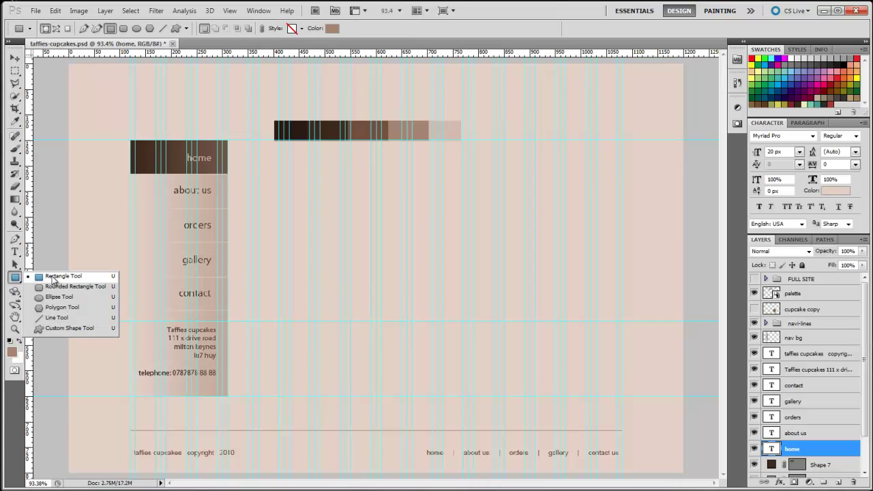
left_click(77, 328)
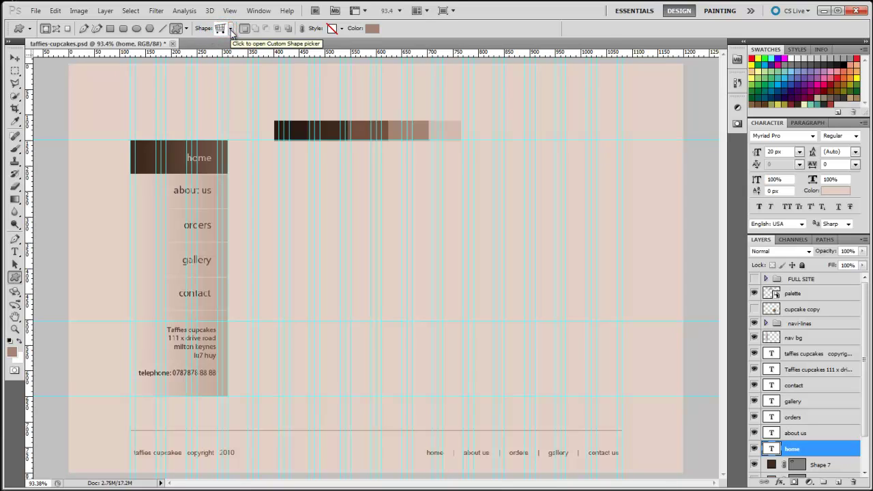
left_click(231, 31)
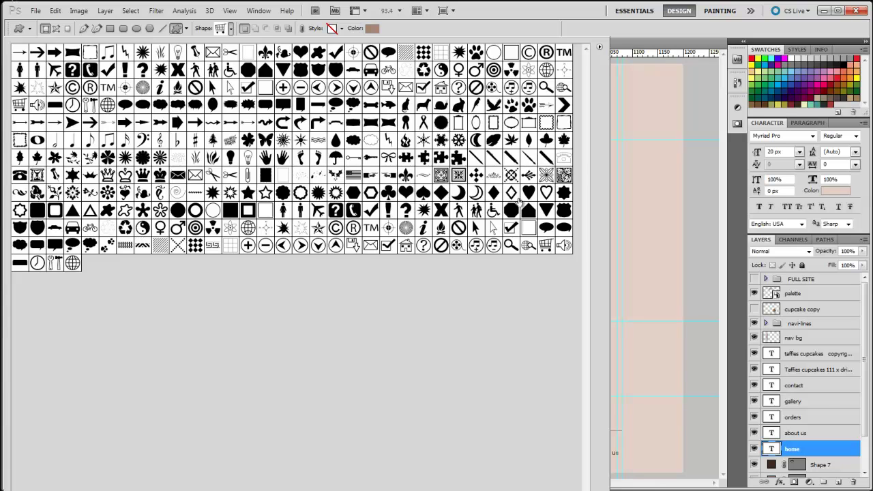
left_click(547, 214)
left_click(539, 15)
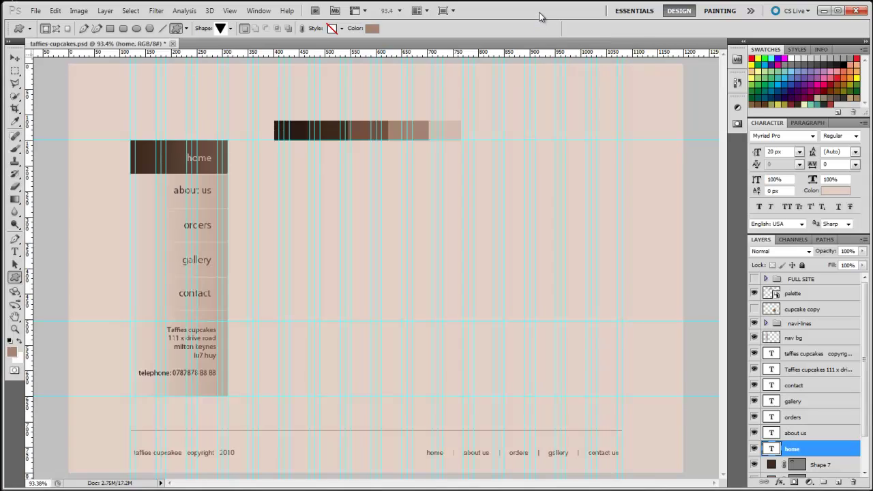
scroll(866, 447, "down", 2)
scroll(867, 447, "down", 1)
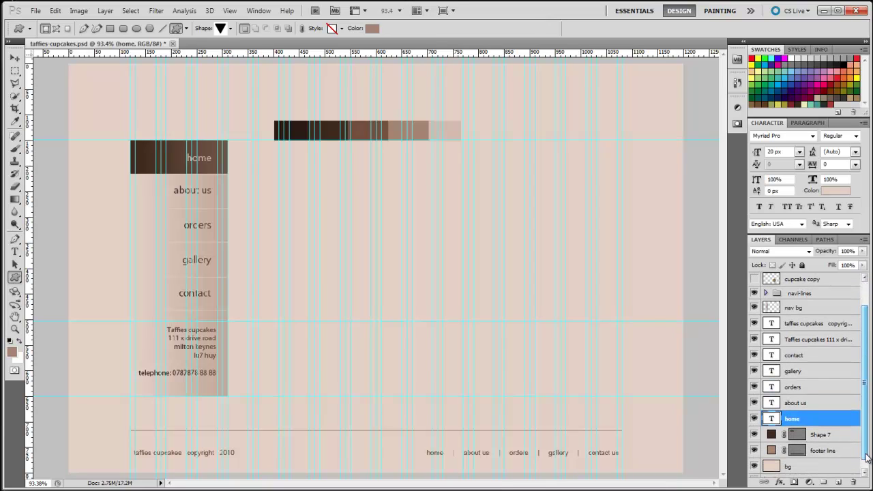
left_click(834, 437)
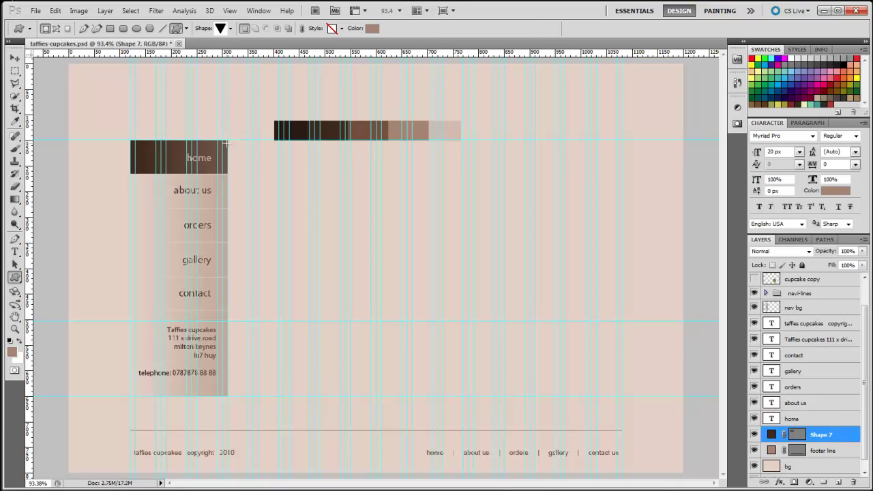
left_click_drag(228, 140, 273, 187)
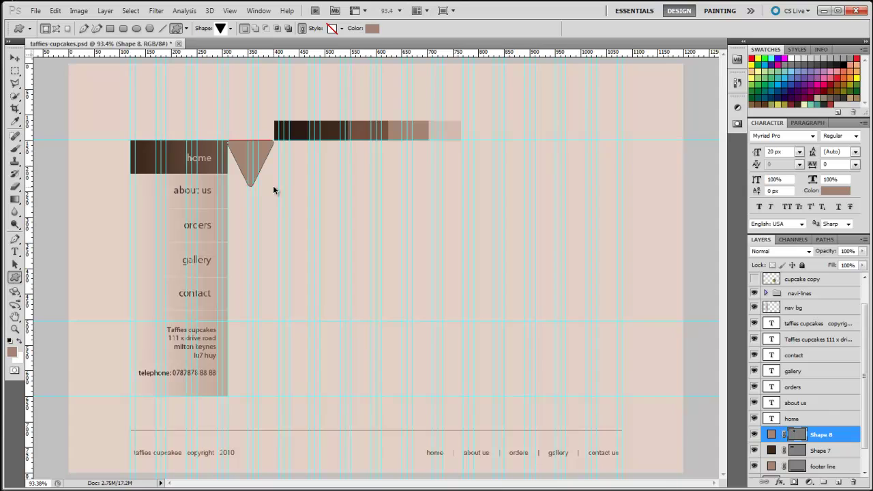
Step: Rotate the triangle about -90° and scale it to about 72% width and 36% height, forming an arrow tip on the home rectangle's right edge
key("ctrl+t")
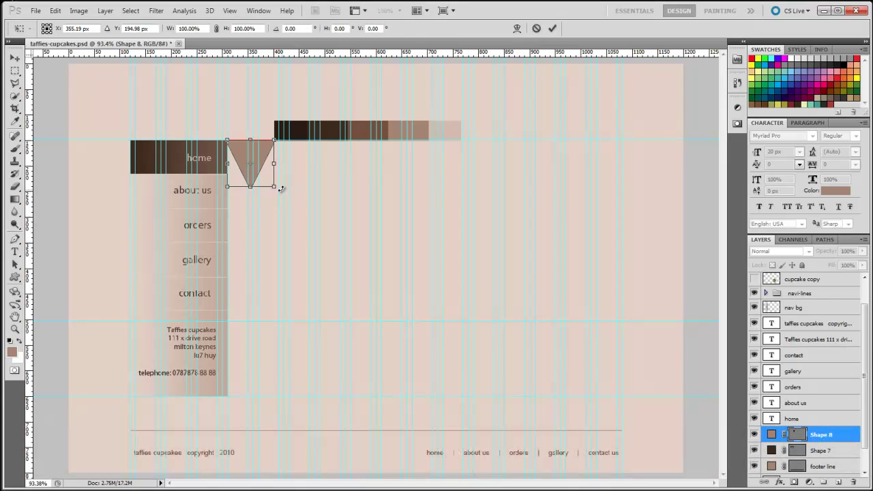
left_click_drag(281, 189, 283, 124)
left_click_drag(250, 187, 244, 157)
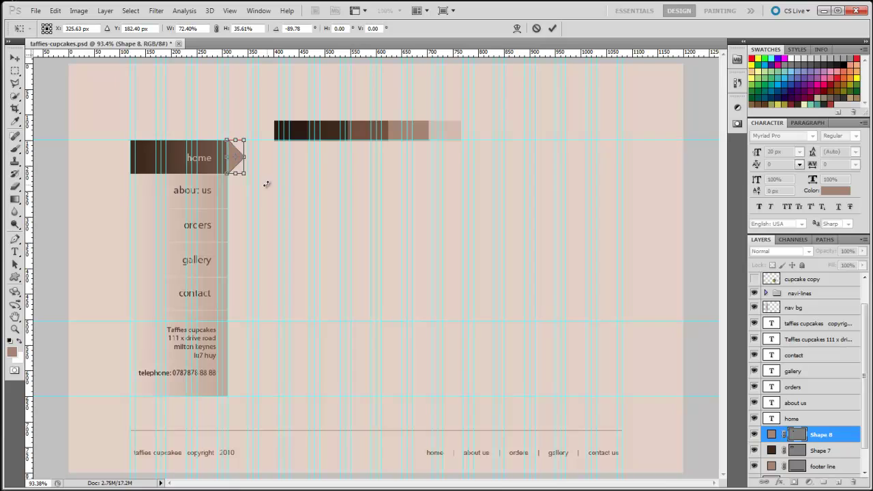
key("Return")
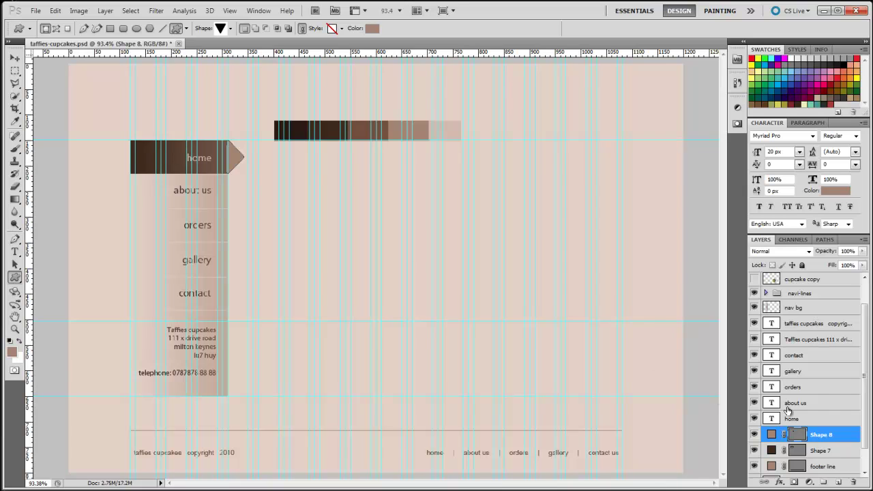
Step: Recolour the arrow tip to brown #54382a sampled from the home rectangle
double_click(771, 435)
left_click(176, 154)
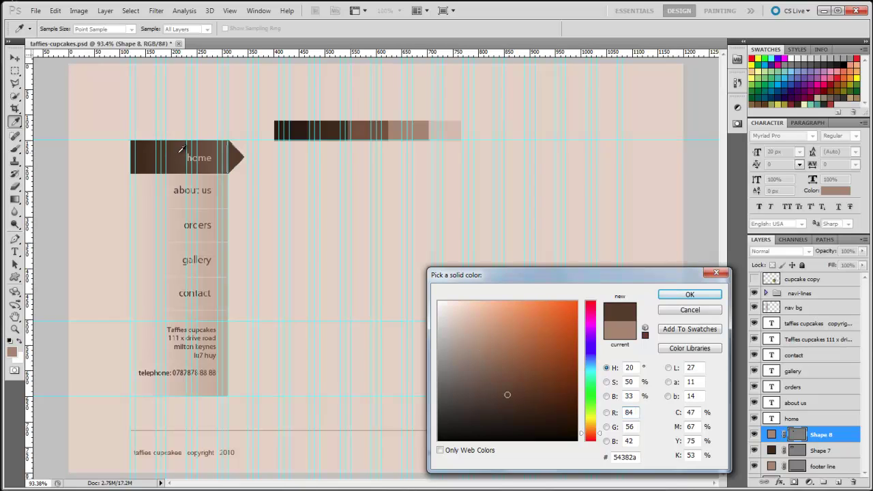
left_click(690, 295)
key("v")
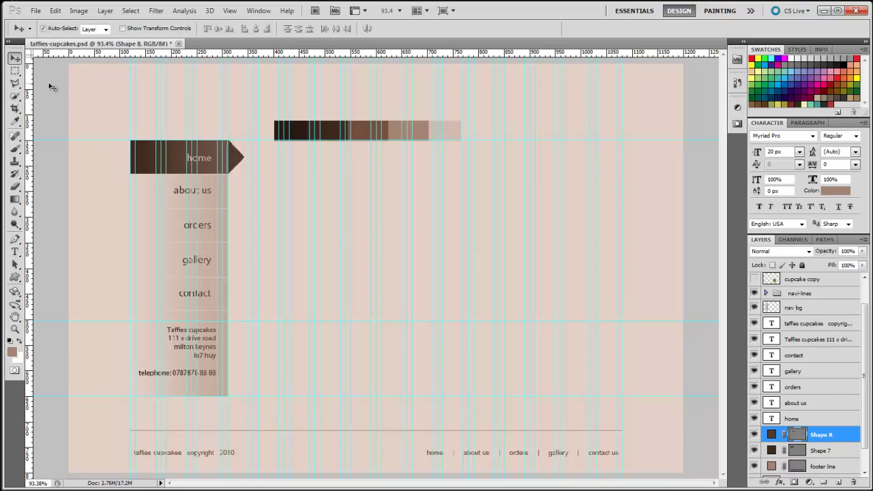
Step: Hide the guides and deselect all layers
key("ctrl+semicolon")
key("ctrl+semicolon")
left_click(53, 84)
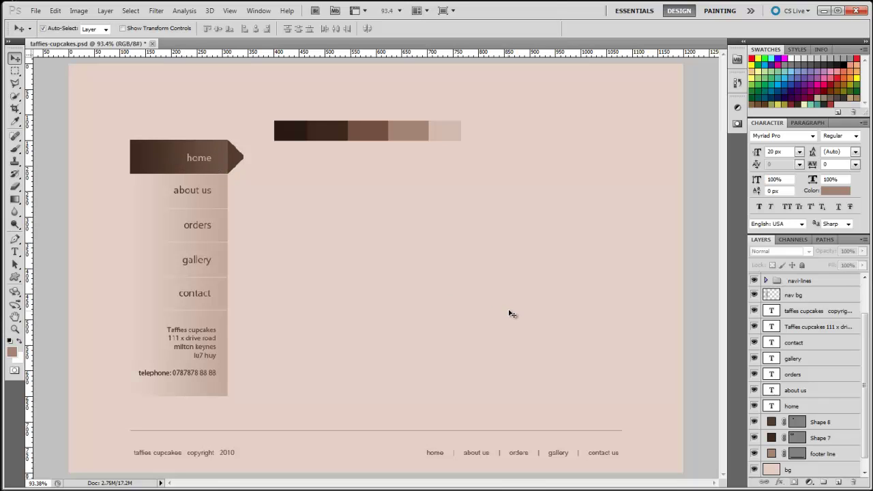
Step: Move the nav bg layer below the home rectangle's layer, directly above the footer line layer
left_click_drag(866, 341, 869, 365)
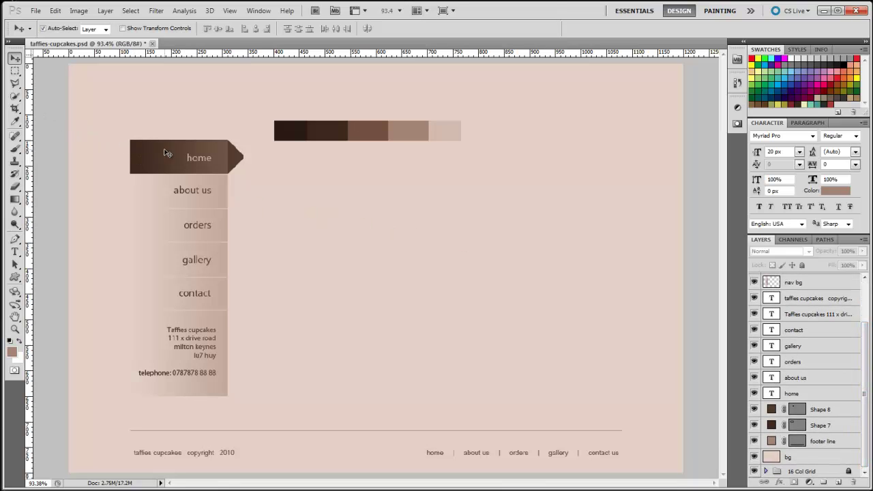
left_click(142, 150)
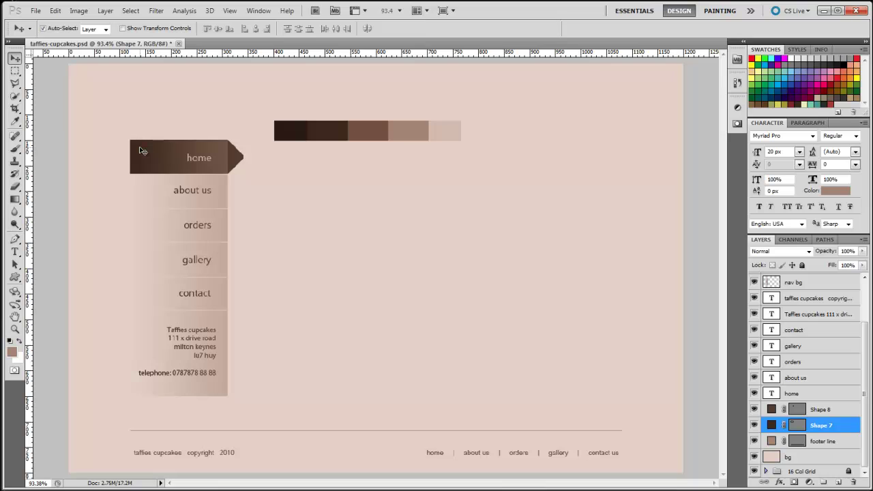
scroll(867, 387, "up", 2)
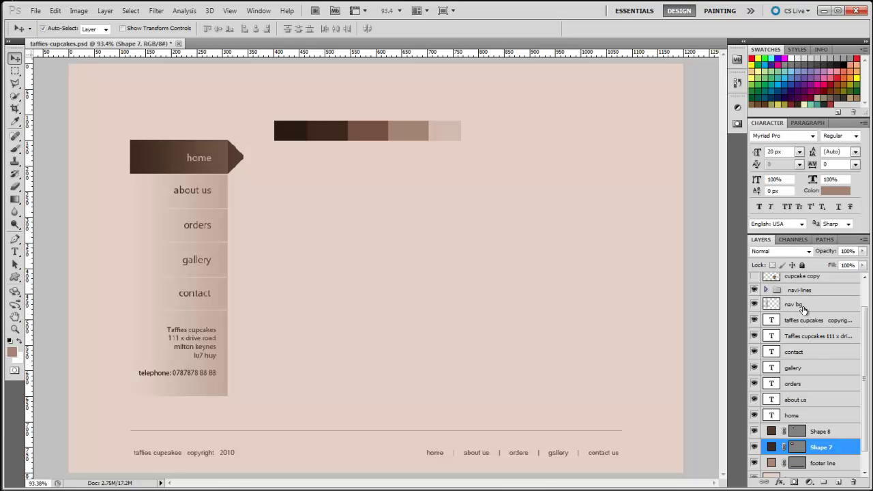
left_click(827, 305)
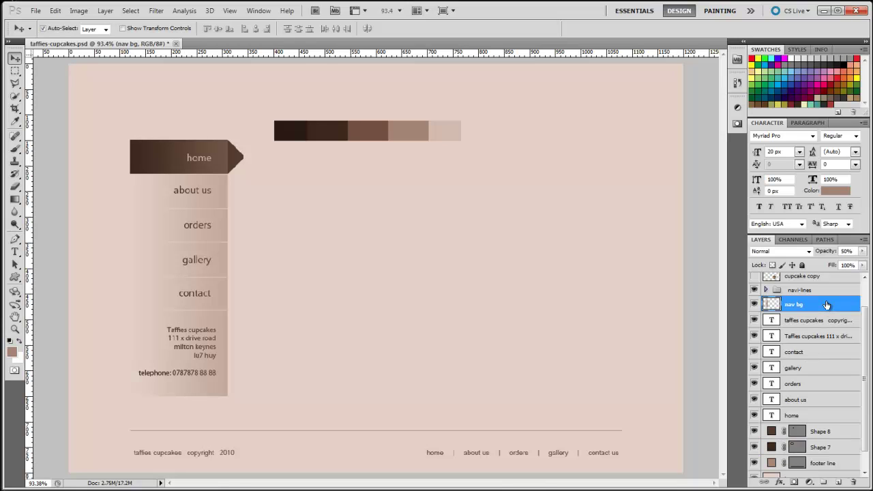
left_click_drag(827, 305, 828, 458)
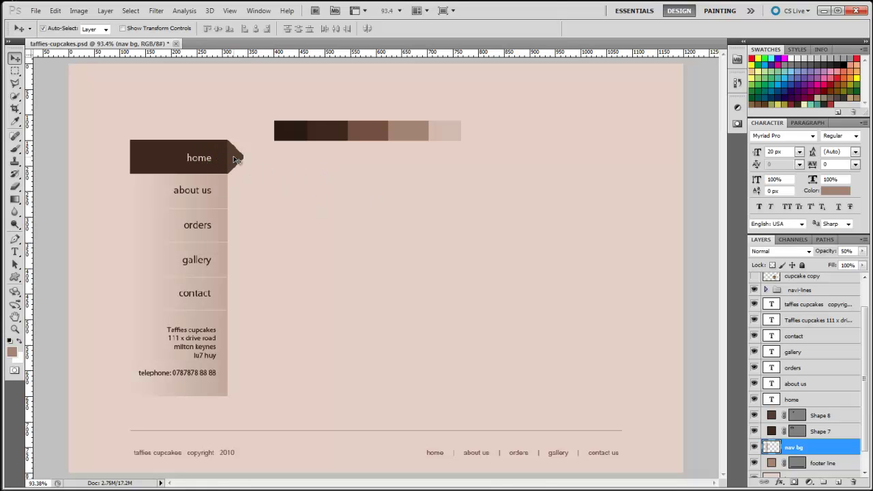
Step: Recolour the arrow tip to dark brown #3d2316 sampled from the home rectangle, and show the guides
left_click(234, 159)
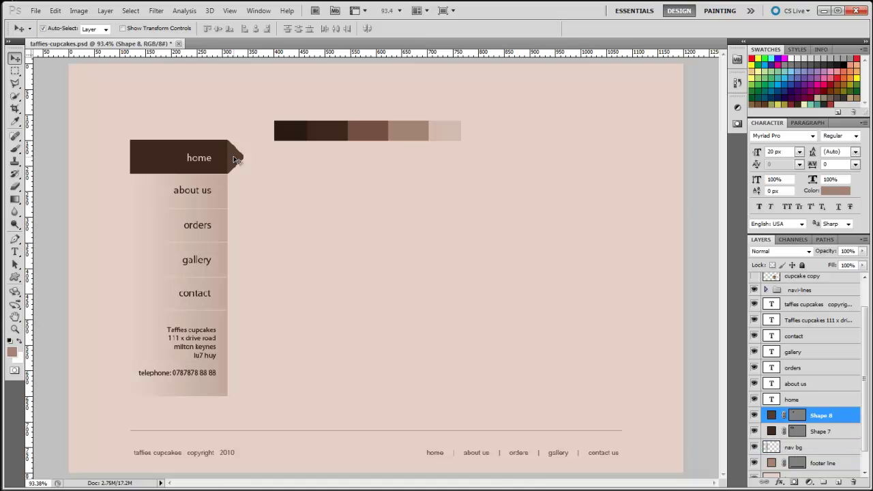
double_click(773, 417)
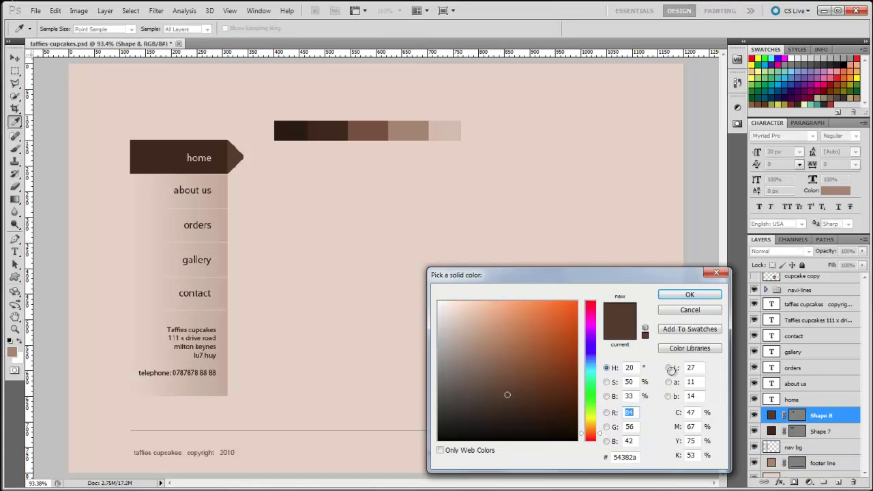
left_click(154, 158)
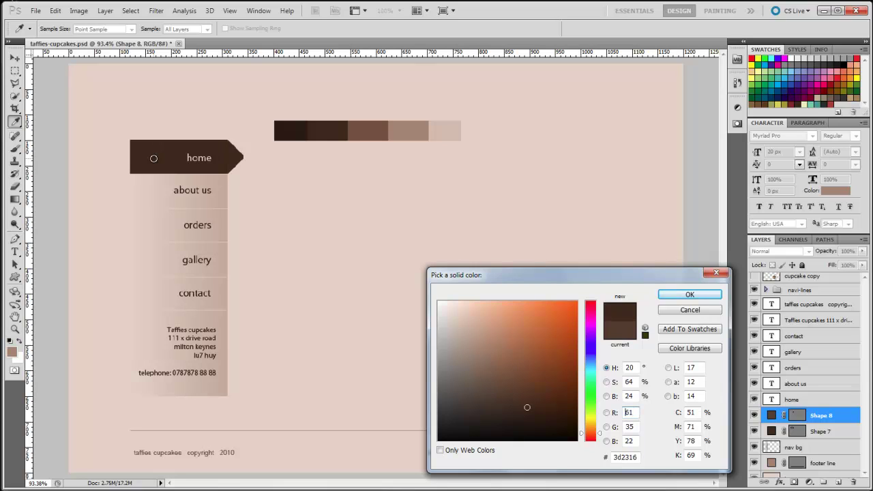
left_click(679, 298)
key("v")
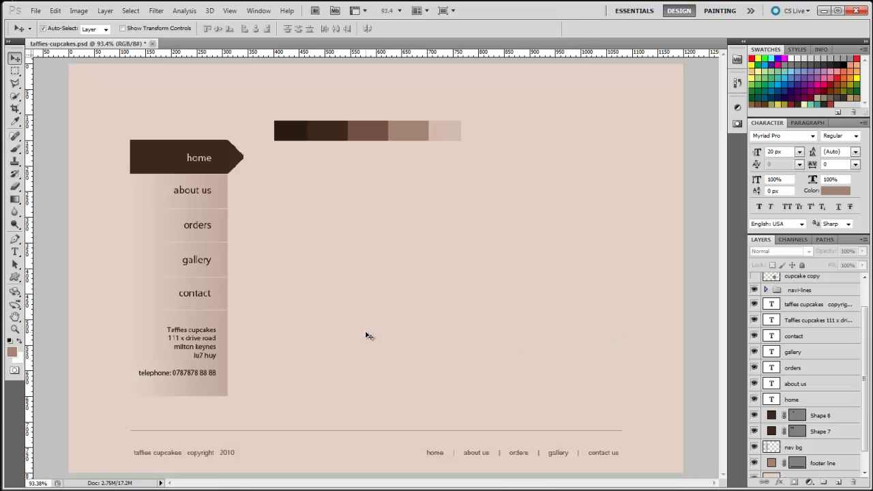
key("ctrl+semicolon")
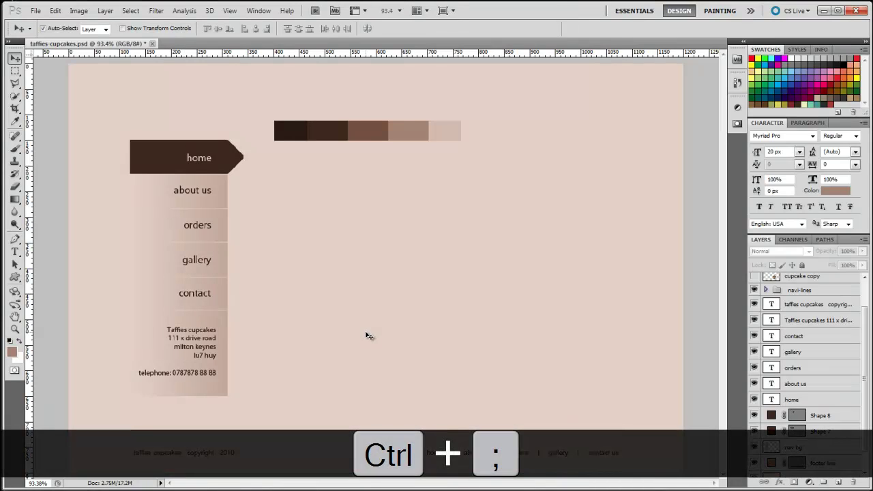
key("ctrl+semicolon")
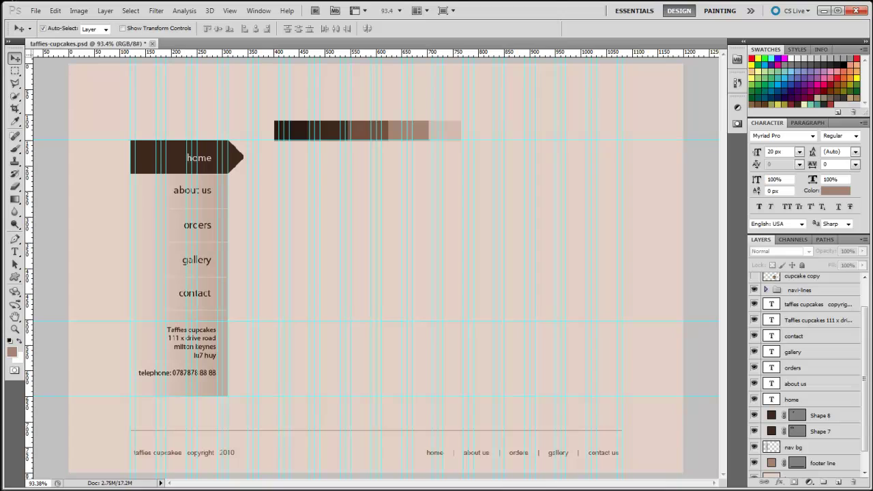
Step: Copy the first short paragraph from lorem2.com in Firefox and paste it into a new Photoshop text box beside the home arrow
key("alt+Tab")
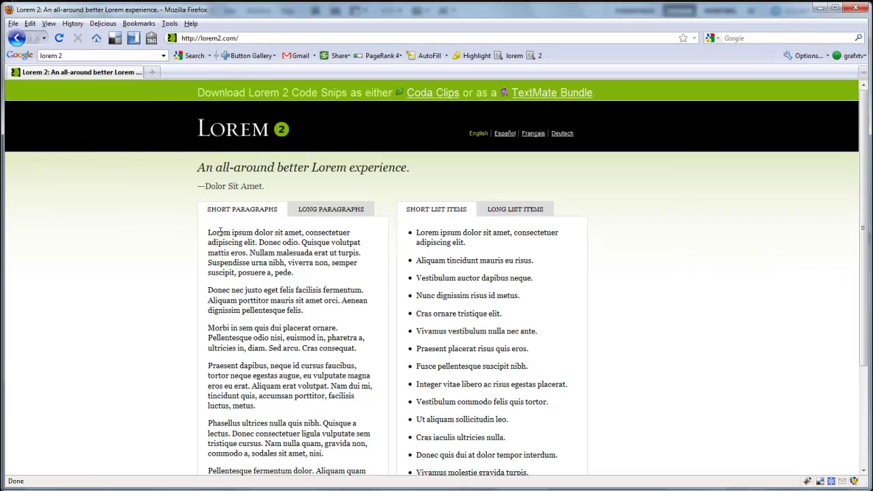
left_click_drag(294, 273, 202, 236)
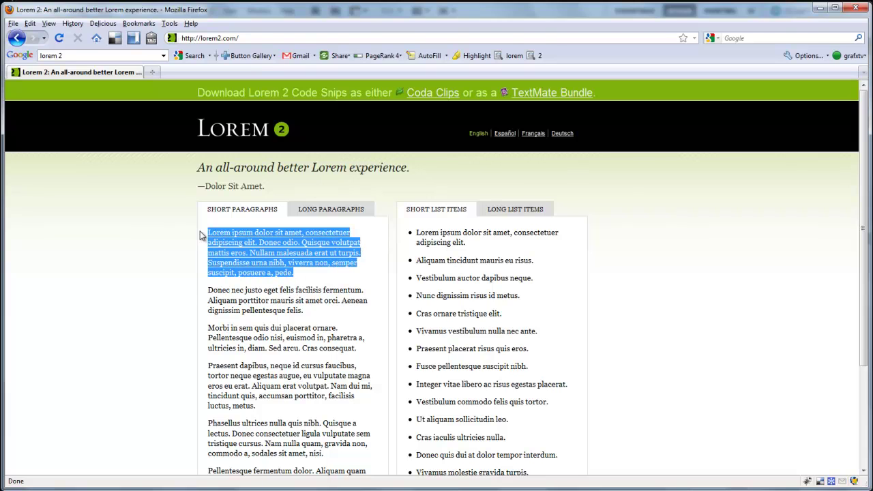
key("ctrl+c")
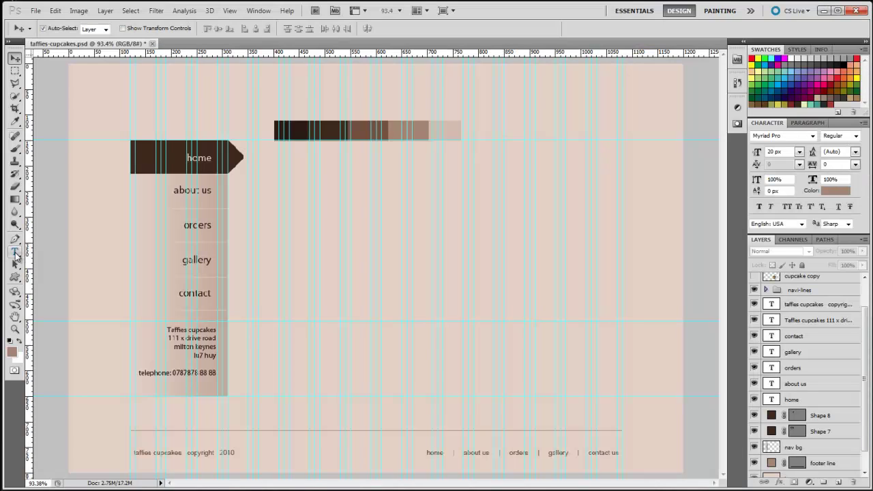
left_click(15, 253)
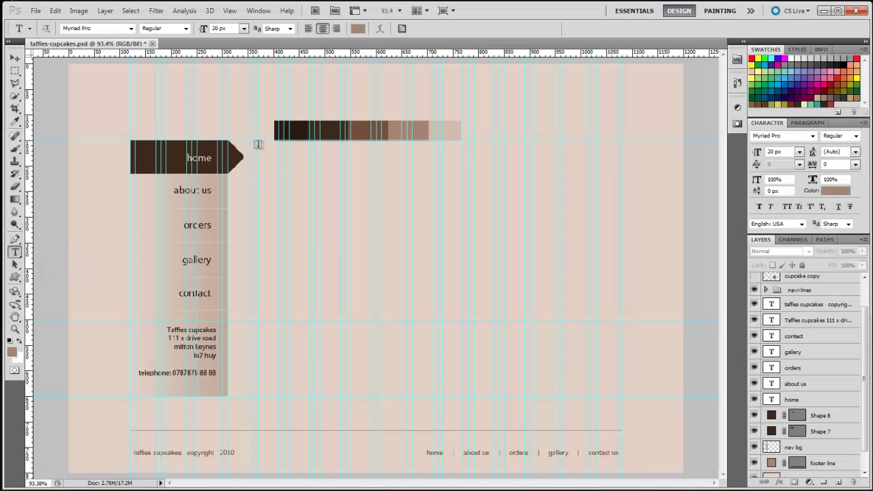
left_click_drag(258, 144, 556, 268)
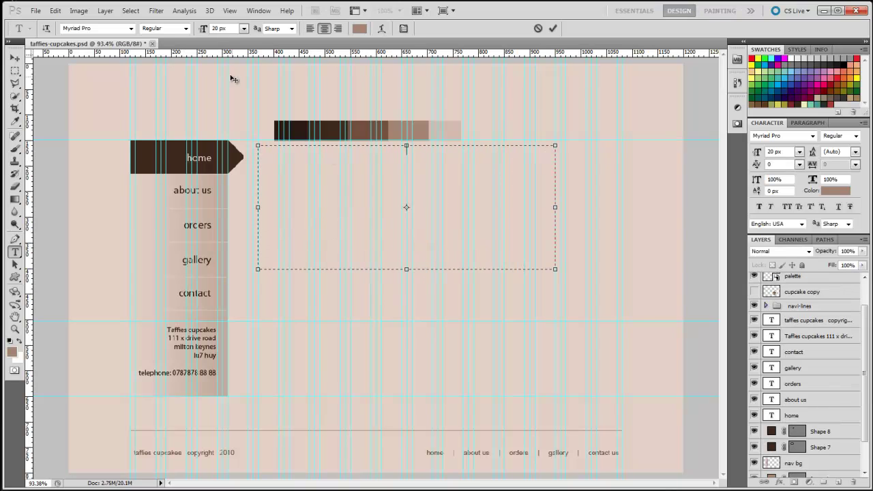
key("ctrl+v")
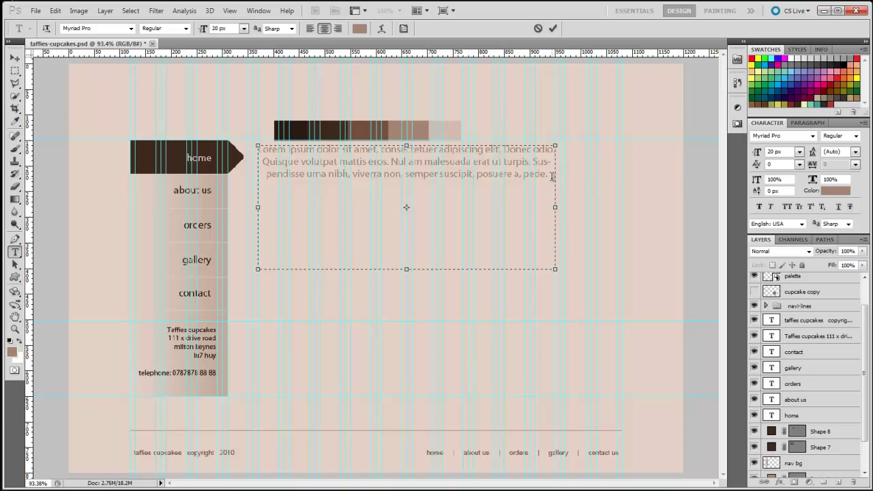
Step: Left-align the pasted Lorem ipsum paragraph and set its font to Arial
mouse_move(551, 176)
left_mouse_down()
mouse_move(341, 176)
mouse_move(231, 136)
left_mouse_up()
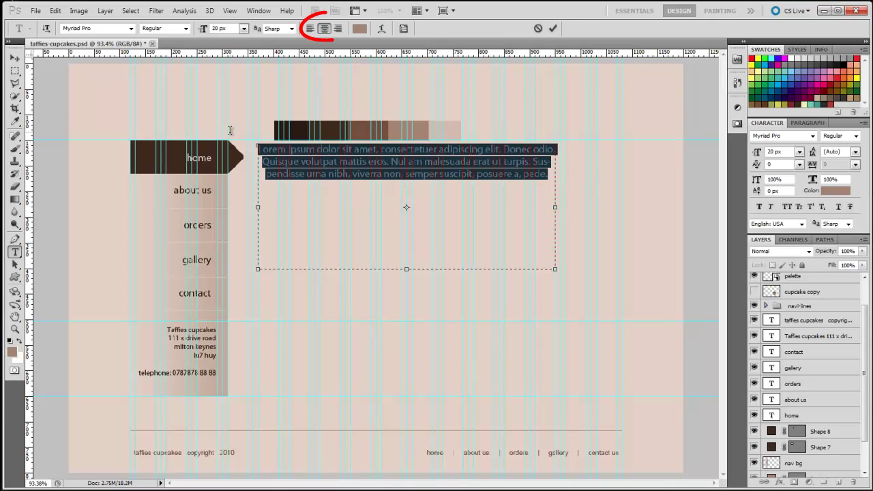
left_click(311, 28)
left_click(131, 28)
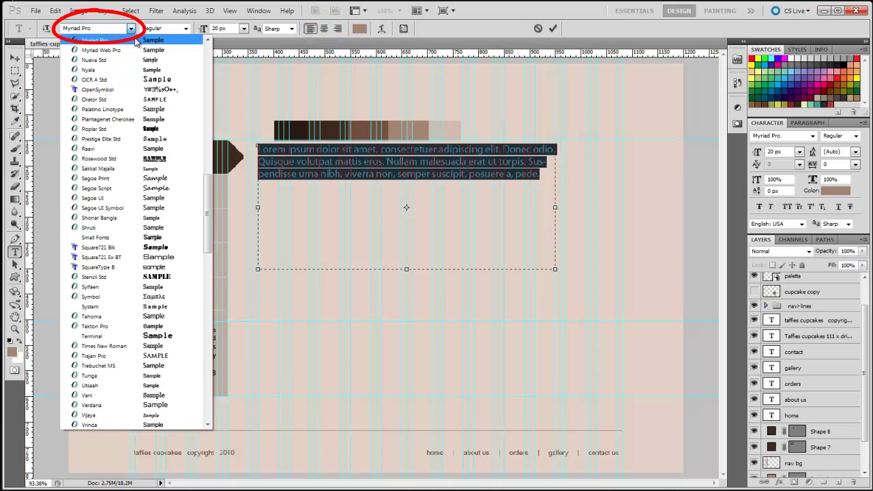
left_click_drag(208, 194, 208, 75)
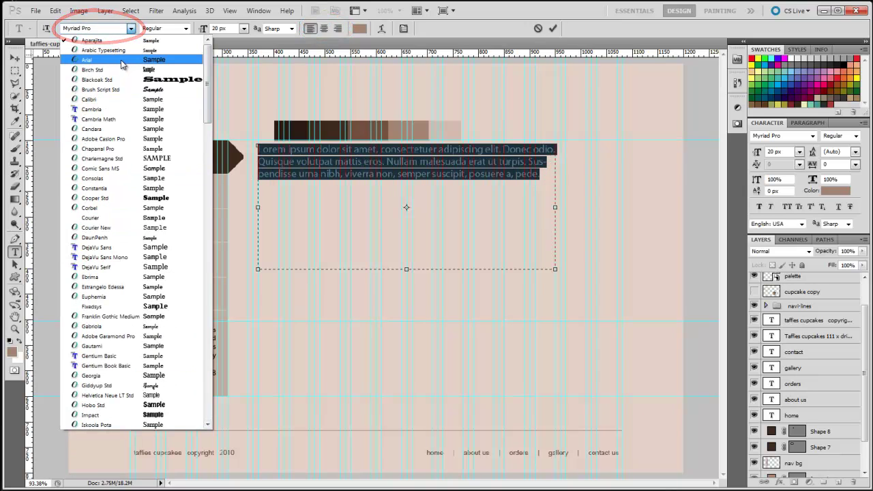
left_click(119, 64)
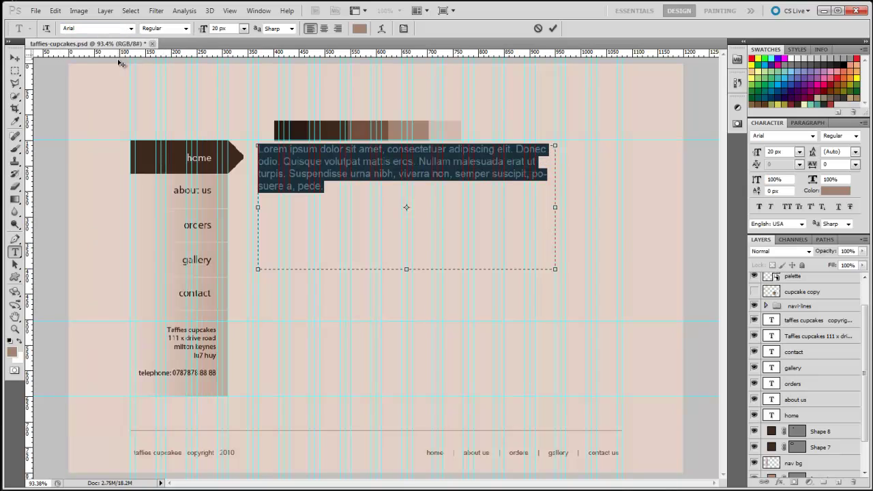
left_click(15, 58)
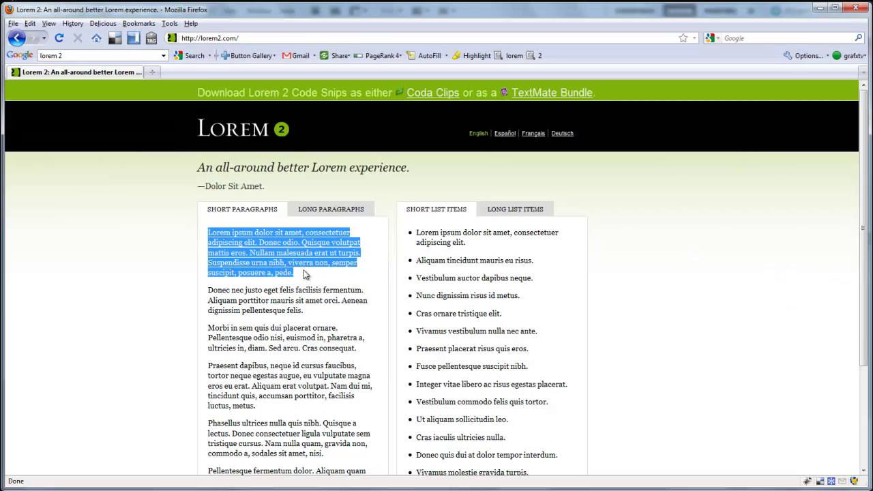
Step: Copy the second short paragraph from lorem2.com in Firefox into a new Photoshop text box below the first, sized 16 px
left_click_drag(303, 311, 208, 292)
key("ctrl+c")
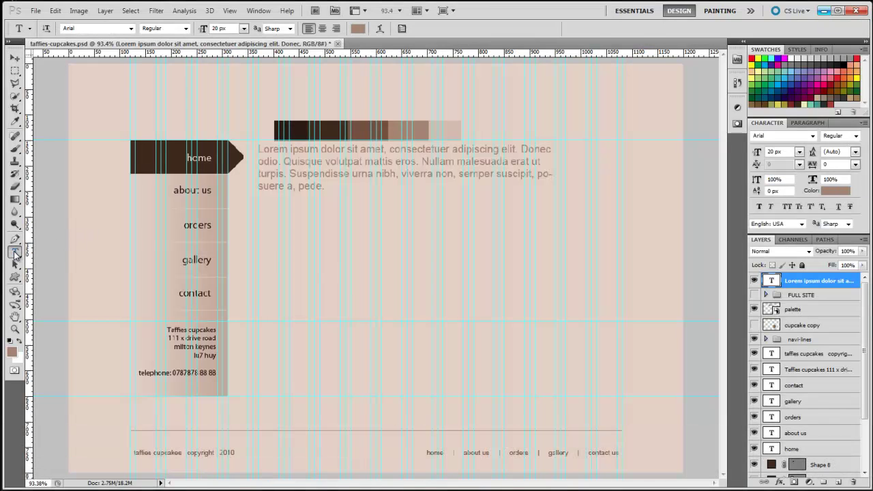
left_click_drag(256, 240, 556, 348)
key("ctrl+v")
left_click_drag(525, 258, 252, 244)
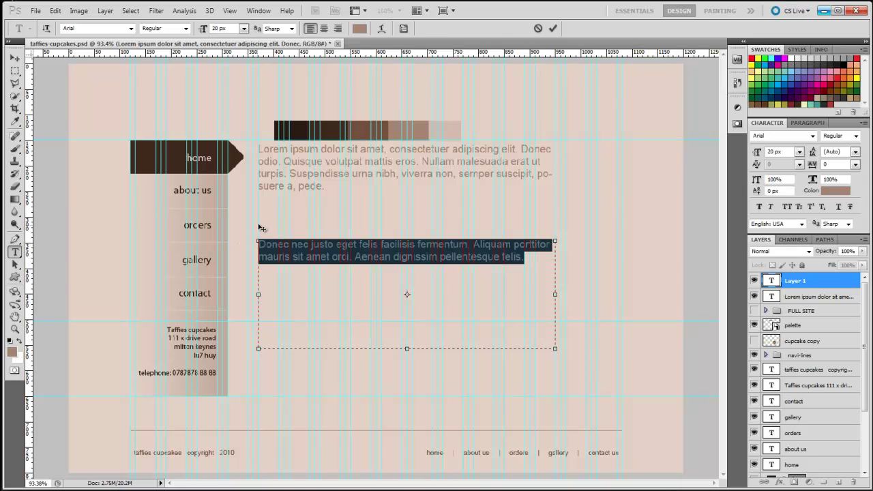
left_click_drag(205, 31, 198, 32)
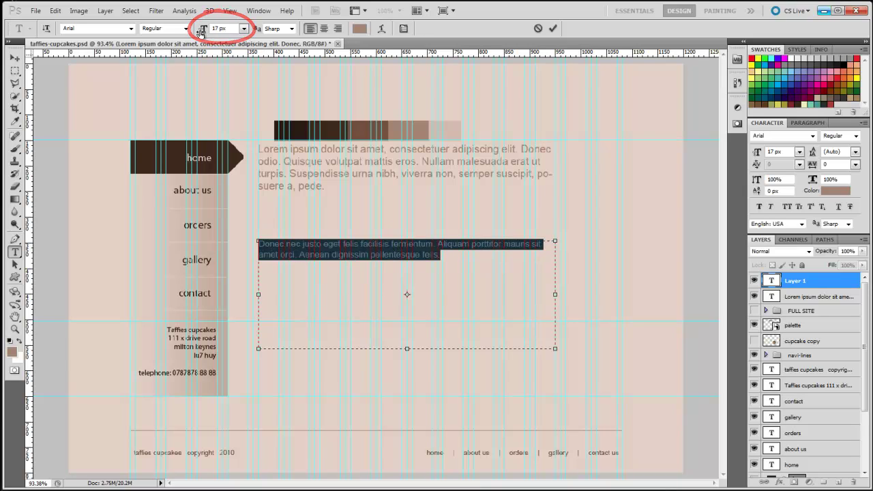
Step: Append two more copies of the second paragraph's text and set the whole block's font size to 13 px
left_click(416, 256)
left_click_drag(416, 256, 254, 242)
key("ctrl+c")
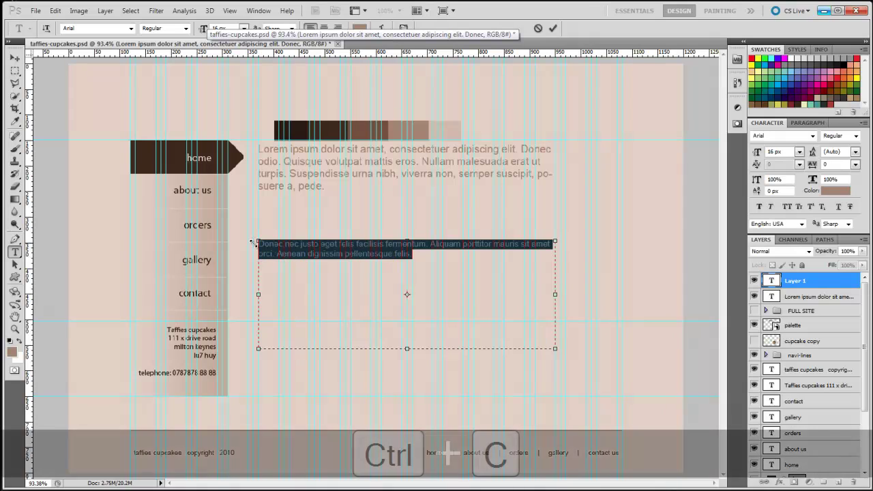
left_click(421, 257)
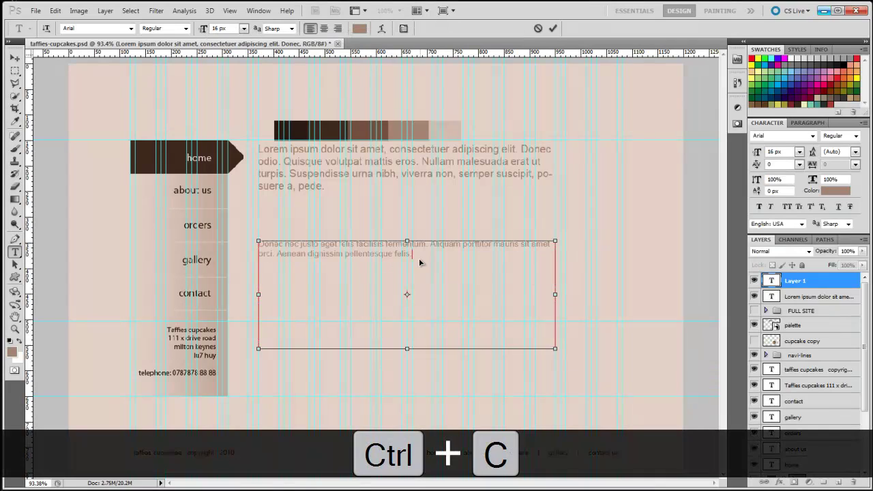
key("ctrl+v")
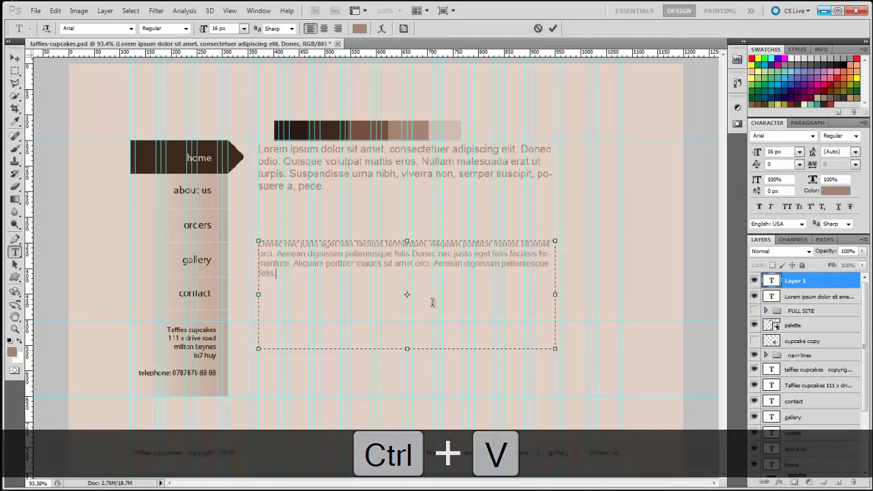
key("ctrl+v")
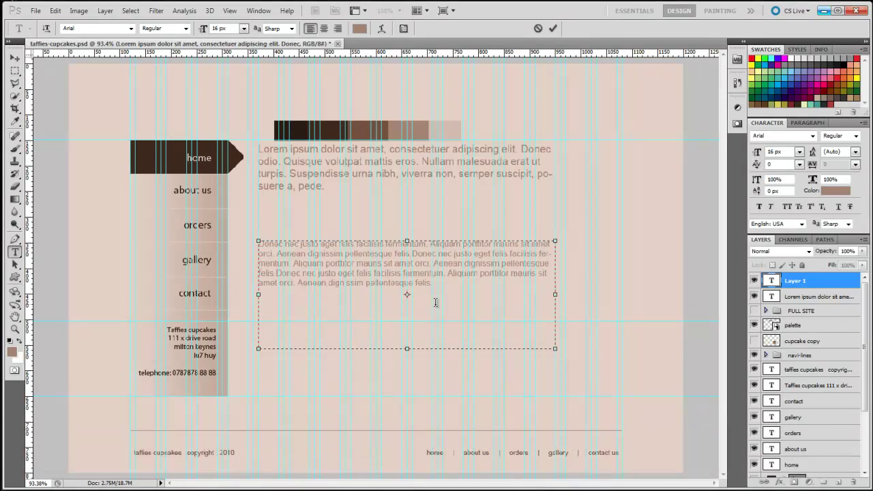
left_click_drag(440, 283, 256, 241)
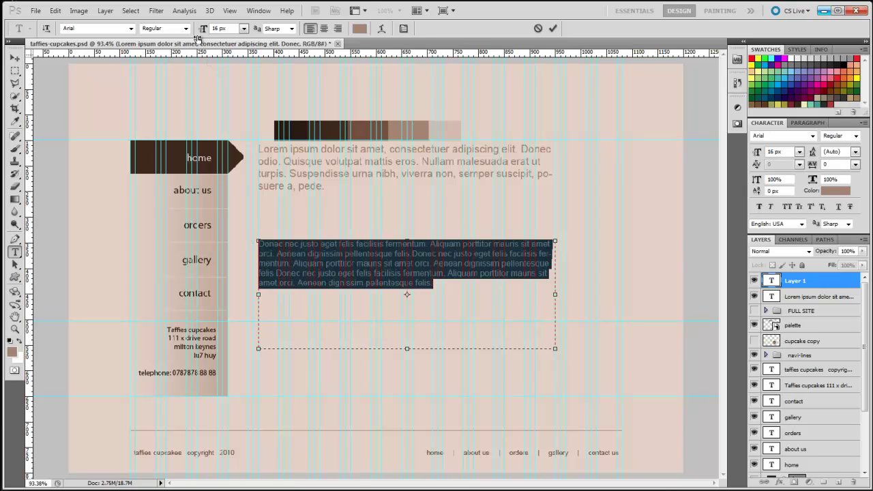
left_click_drag(203, 32, 202, 32)
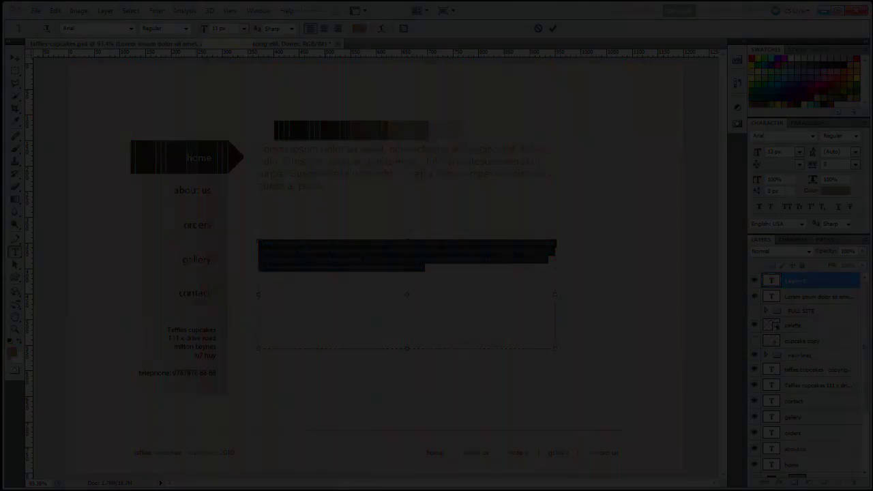
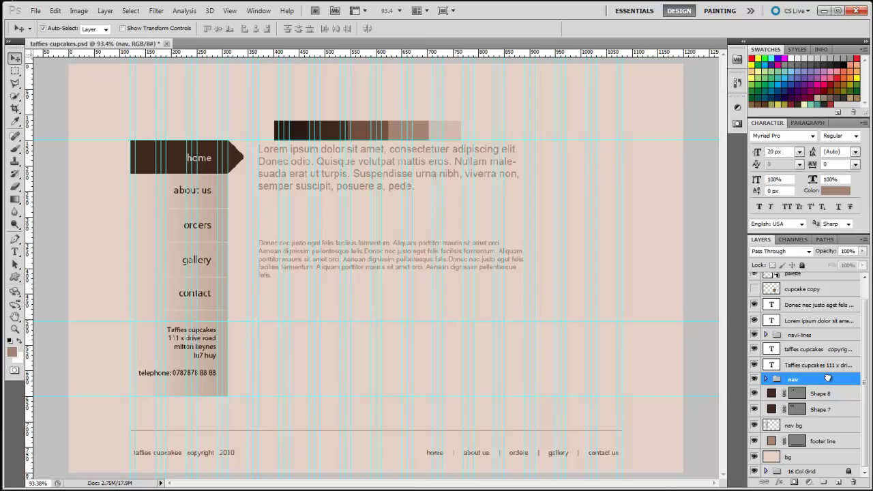
Step: Move the nav group directly below navi-lines, and the footer copyright text layer directly above the footer line layer
left_click_drag(825, 381, 827, 343)
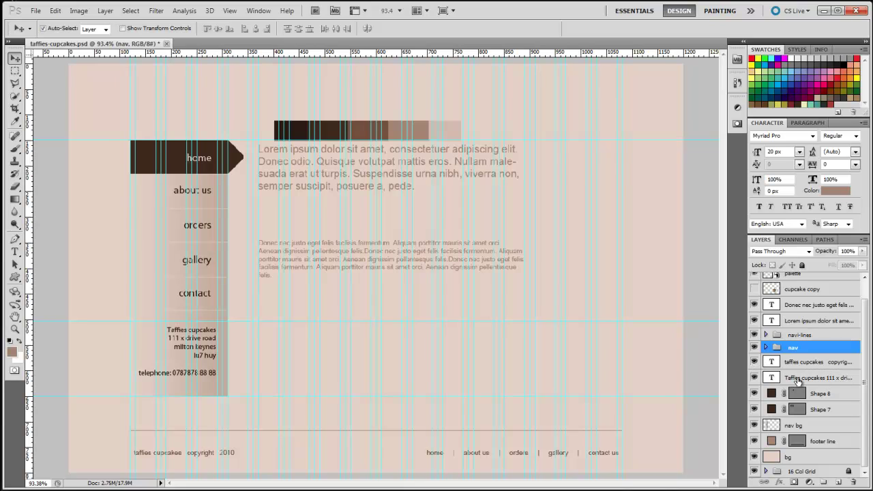
left_click(809, 364)
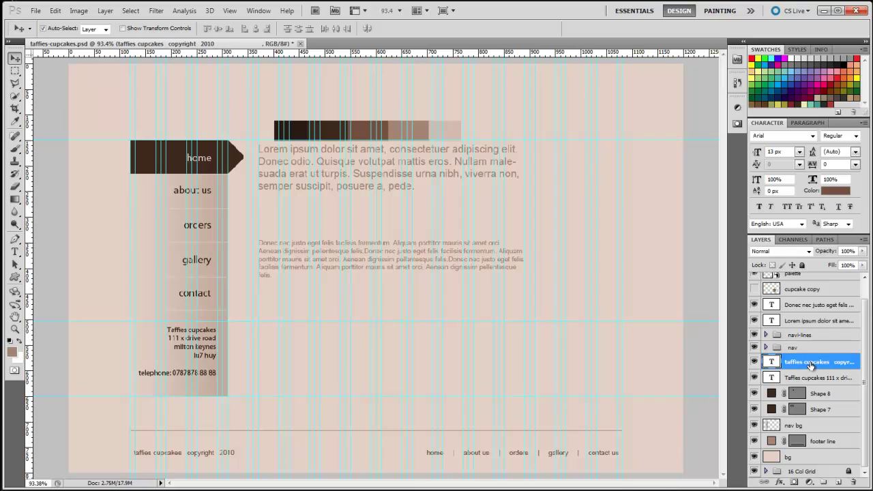
left_click_drag(810, 367, 820, 417)
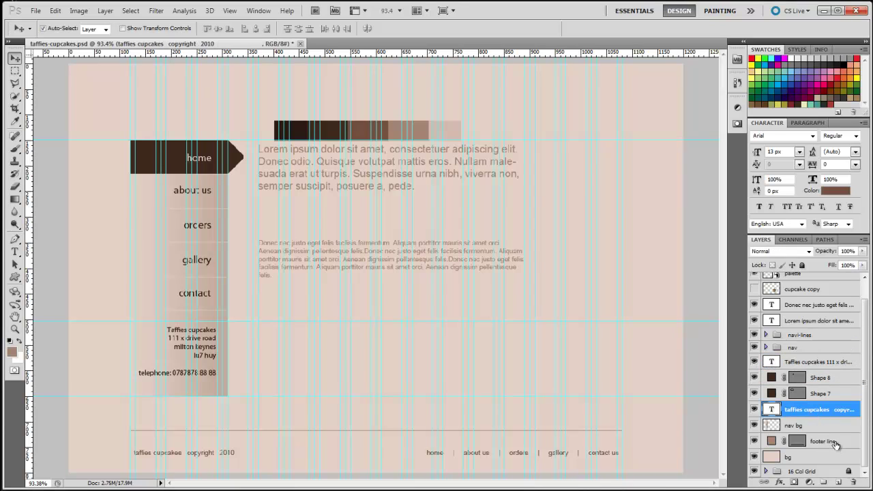
left_click(835, 445)
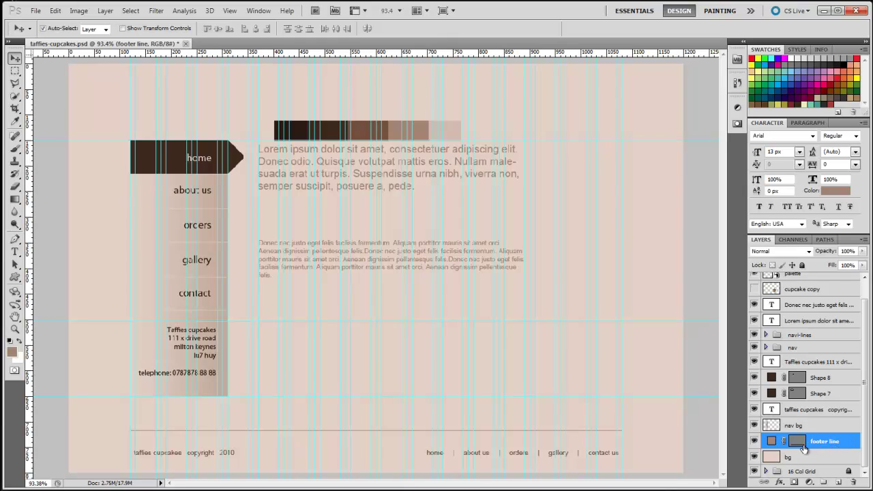
left_click(816, 410)
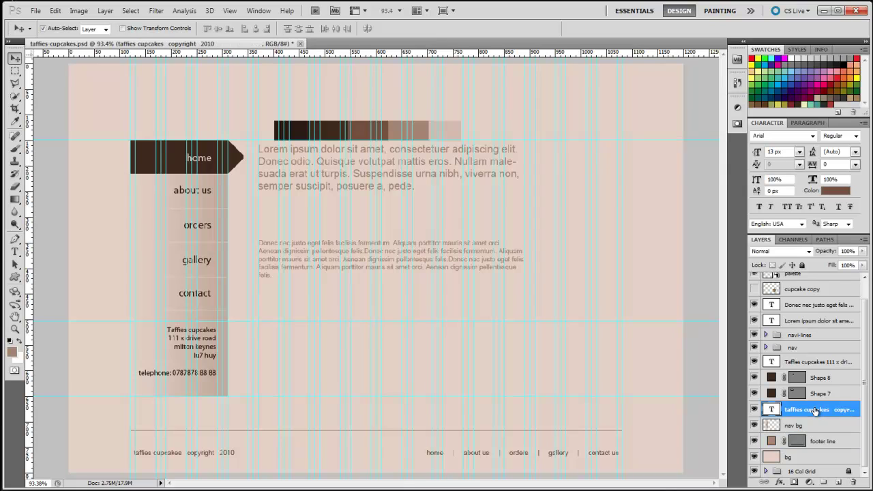
left_click_drag(815, 410, 823, 434)
Step: Group the footer copyright text layer and the footer line layer into a new group named footer
left_click(829, 442)
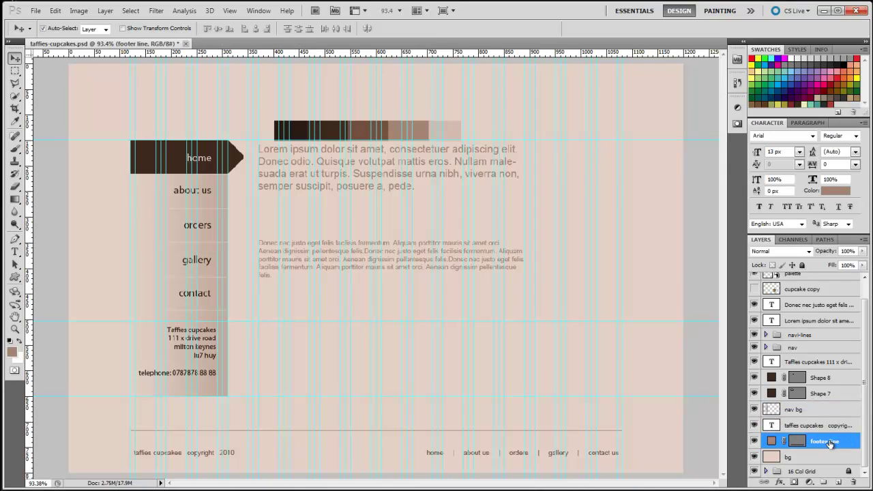
left_click(833, 426, "shift")
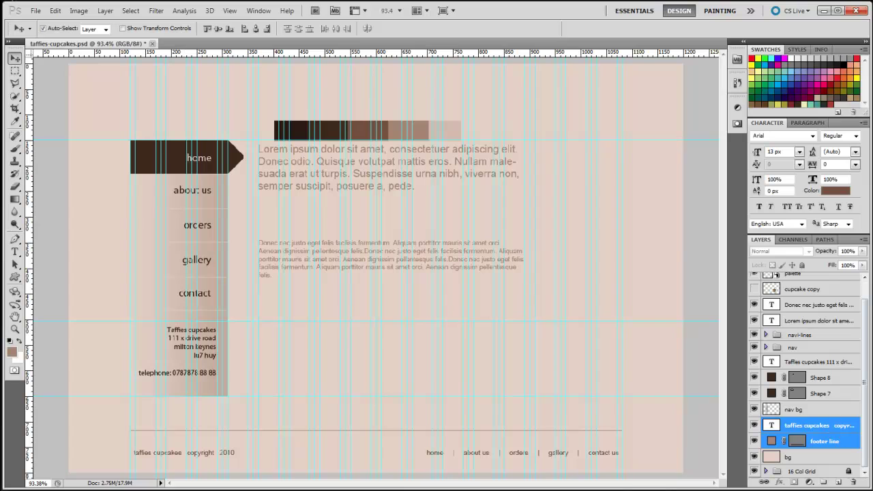
left_click(863, 239)
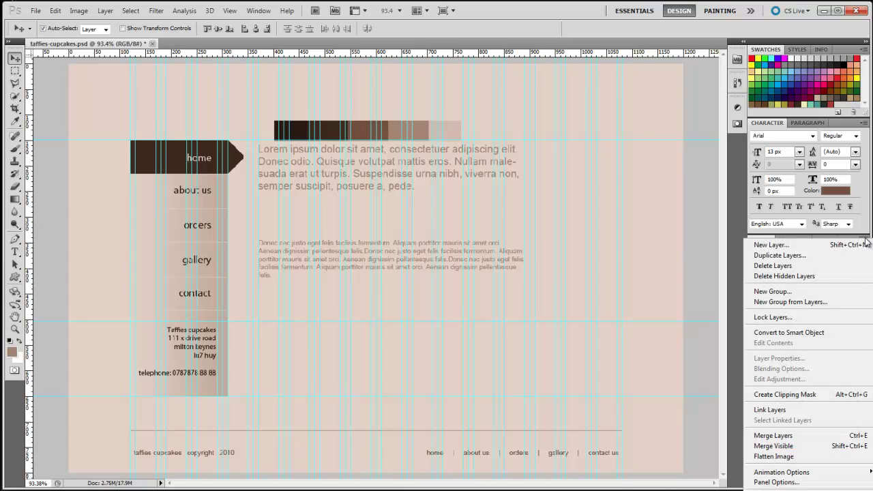
left_click(813, 302)
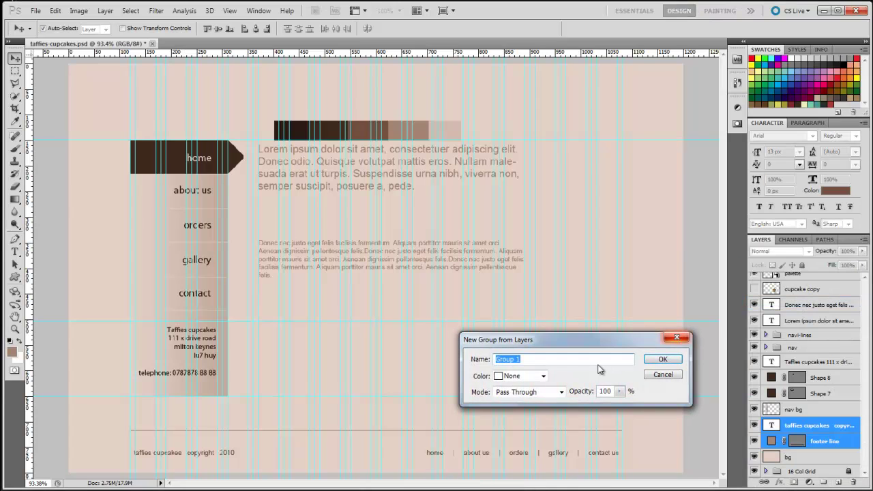
type("footer")
left_click(662, 358)
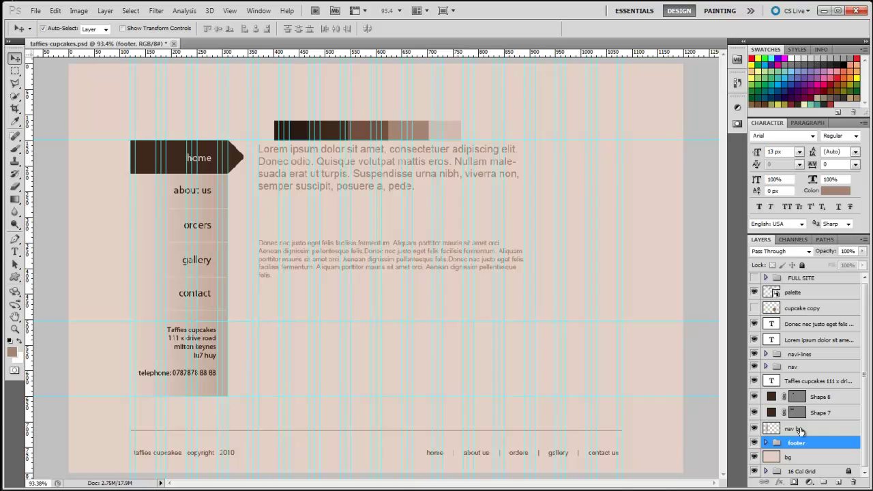
Step: Move the nav bg layer directly below the nav group, above the address text layer
left_click(812, 430)
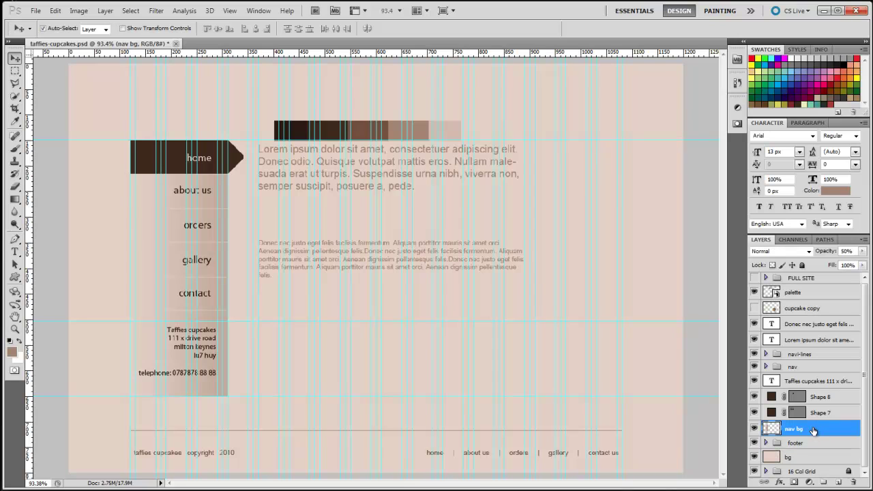
left_click_drag(813, 431, 813, 376)
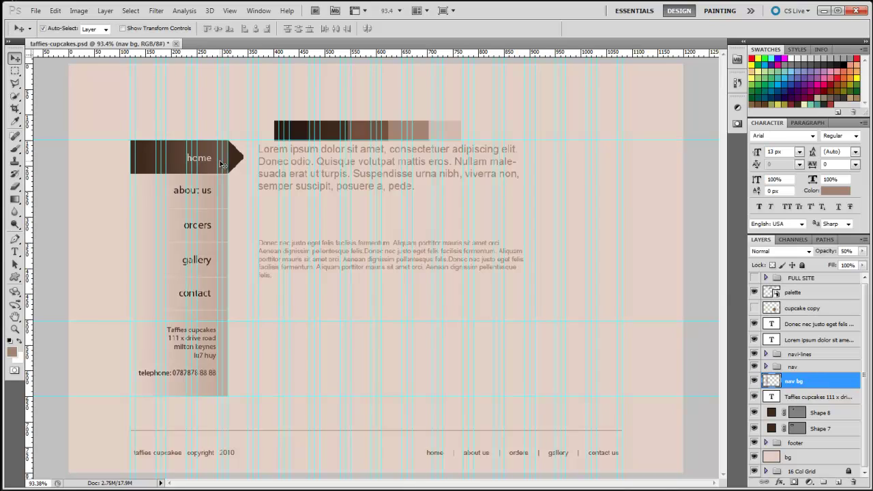
Step: Group the Shape 7 and Shape 8 layers as button-selected and move that group directly above nav bg
left_click(832, 430)
left_click(831, 415, "shift")
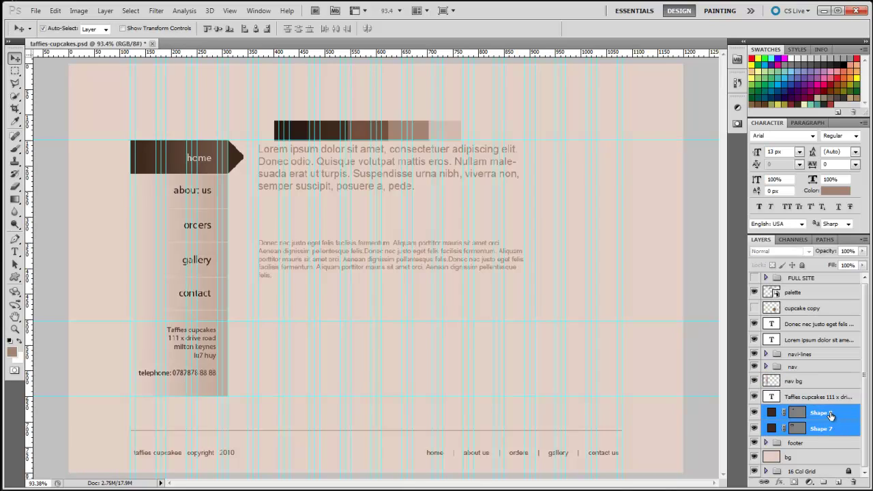
left_click(864, 240)
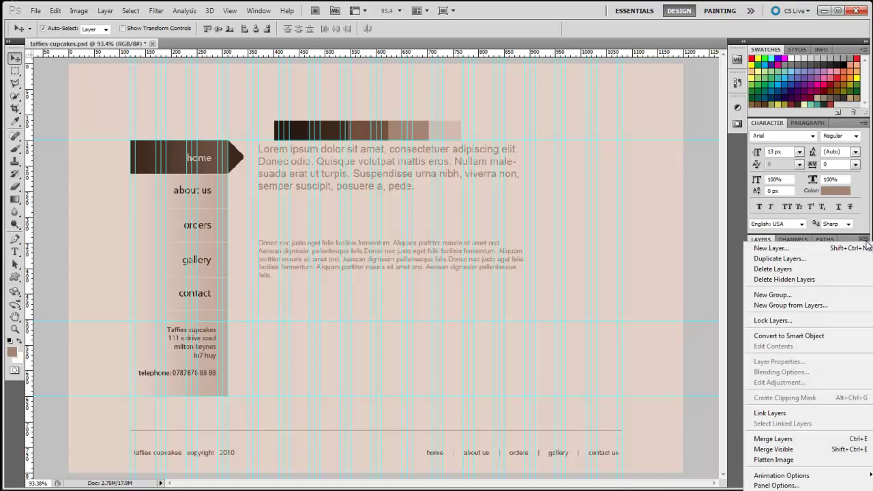
left_click(815, 305)
type("button-selected")
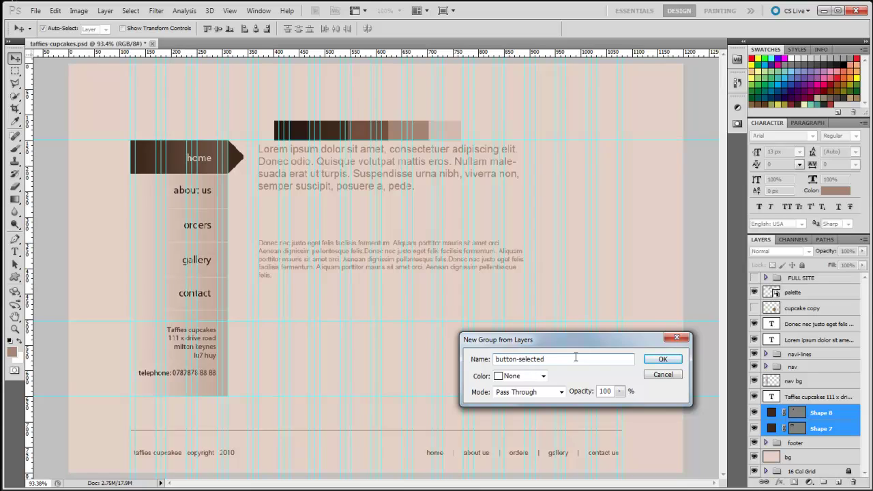
left_click(665, 360)
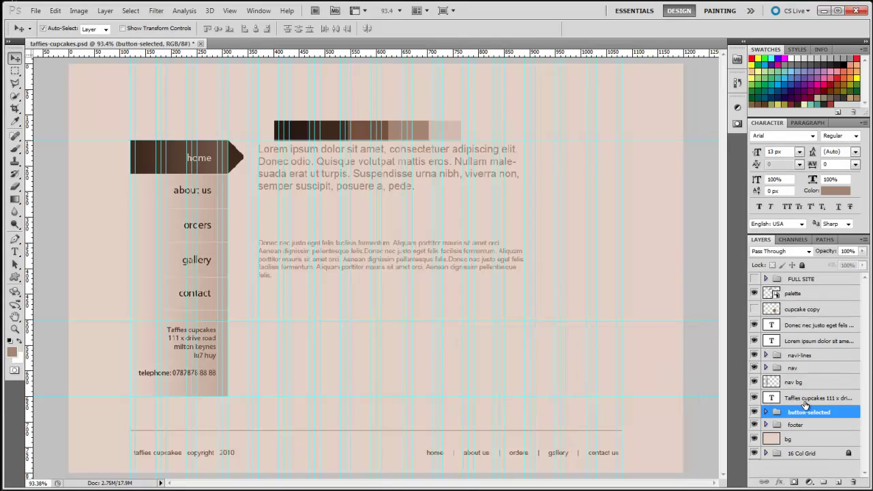
left_click_drag(838, 415, 837, 375)
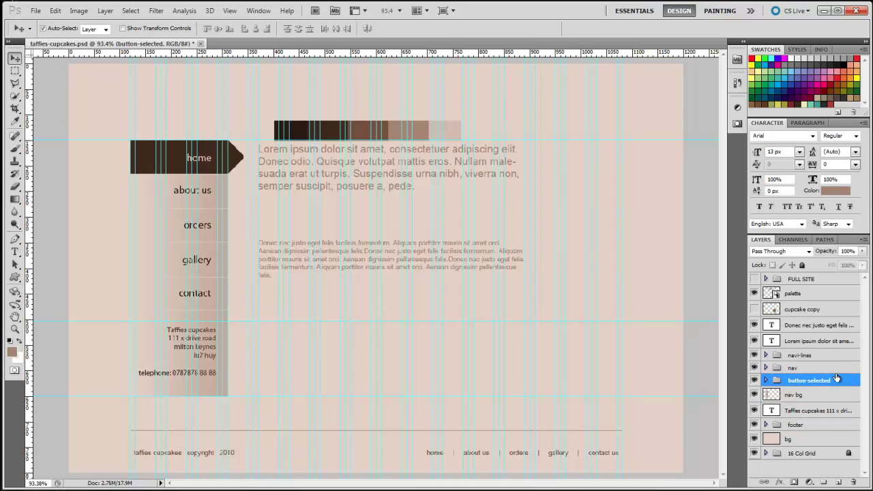
Step: Group the two placeholder paragraph layers and the cupcake copy layer into a new group named content
left_click(817, 346)
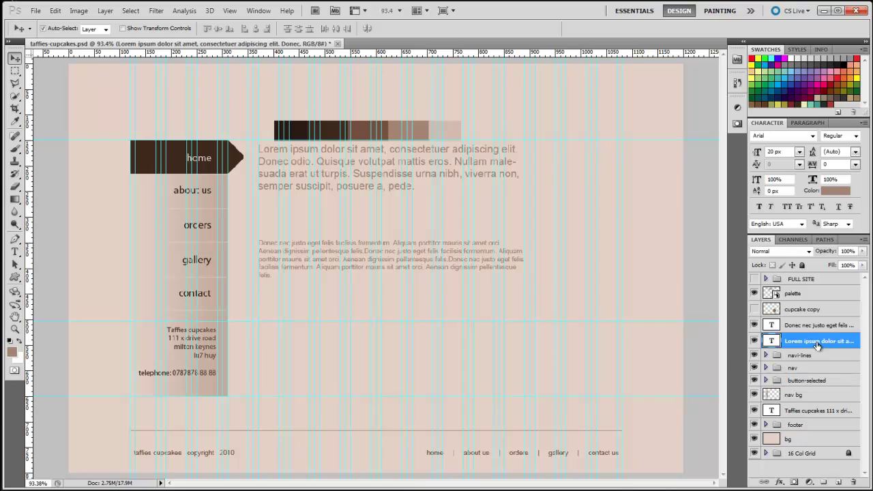
left_click(816, 326, "shift")
left_click(820, 311, "shift")
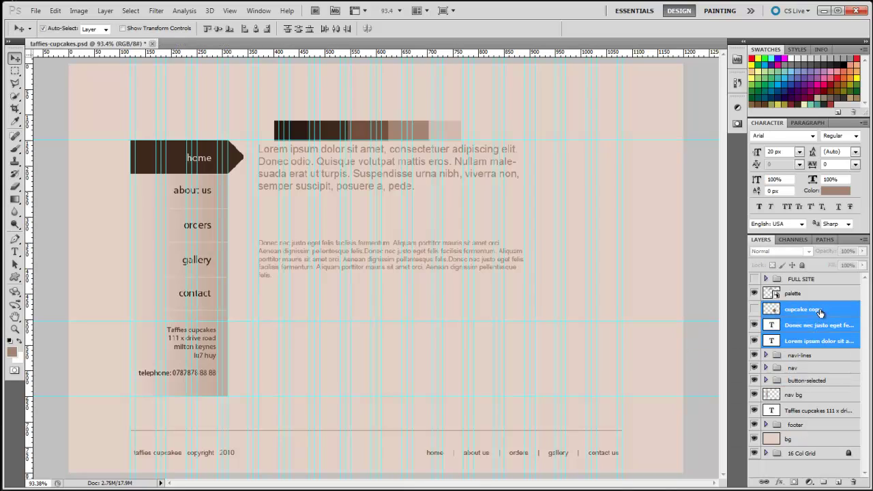
left_click(864, 239)
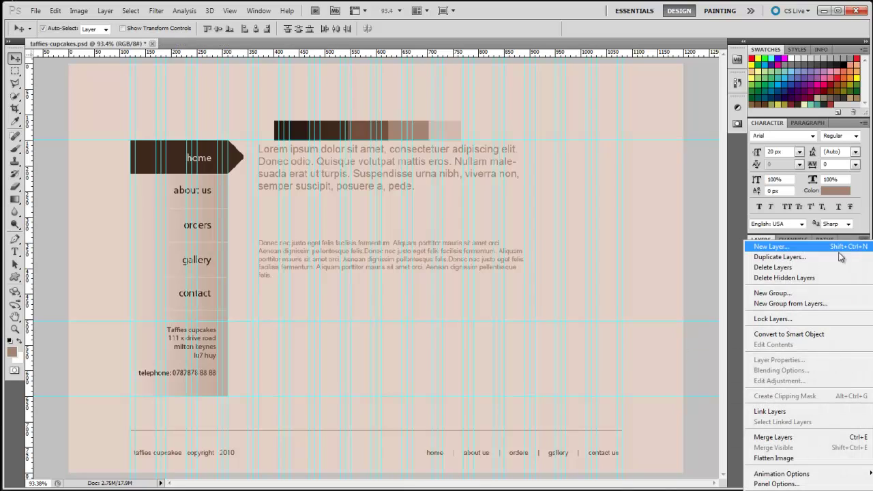
left_click(810, 305)
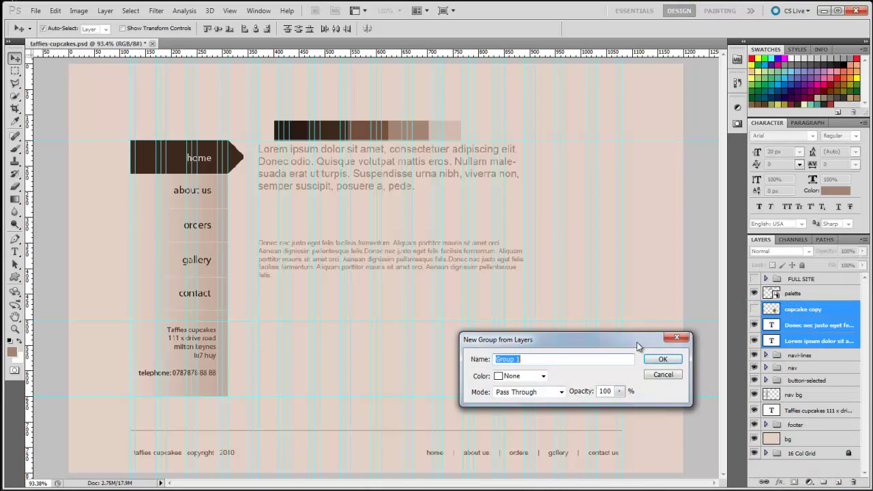
type("content")
key("Return")
Step: Expand the content group, make the cupcake copy layer visible and select it
left_click(766, 307)
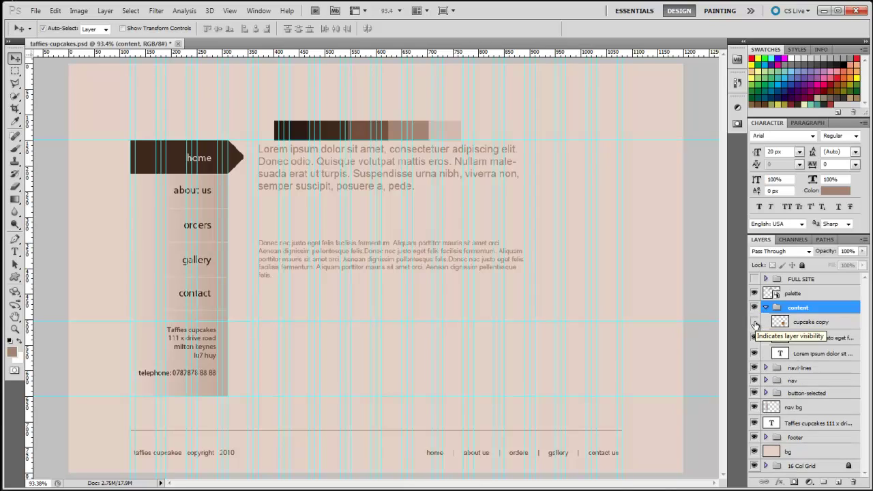
left_click(754, 322)
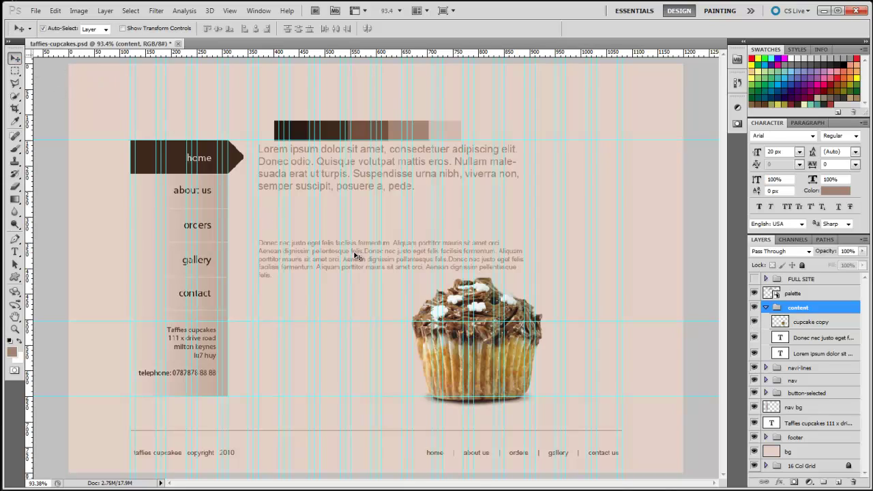
left_click(811, 324)
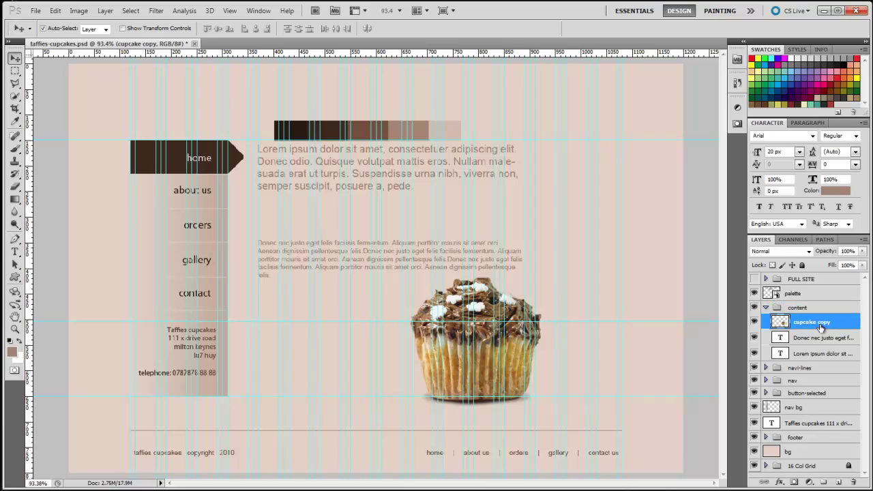